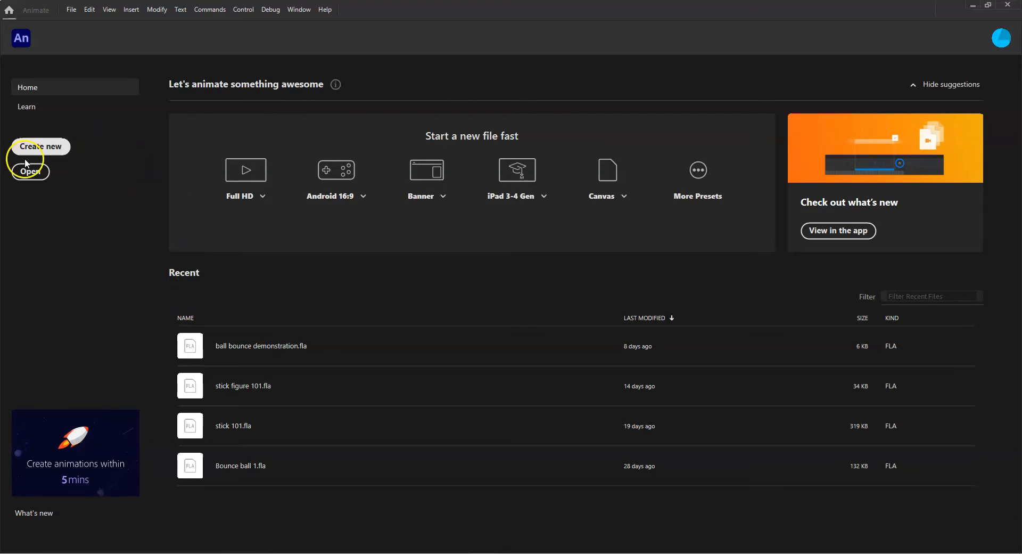
# Step: Create a new Character Animation document with the HD 1280 x 720 preset, 30 fps and ActionScript 3.0
pyautogui.click(54, 147)
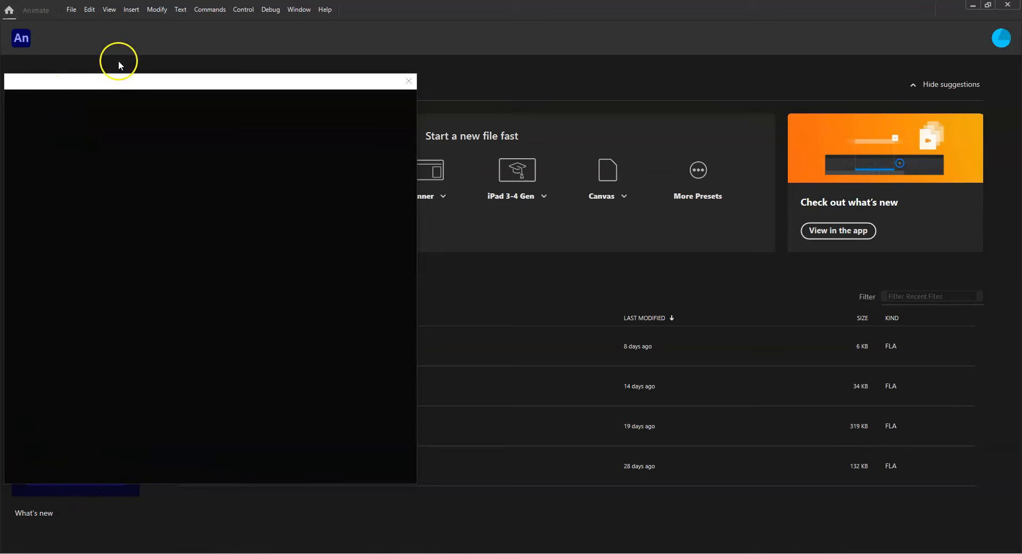
pyautogui.moveTo(251, 91); pyautogui.dragTo(541, 50)
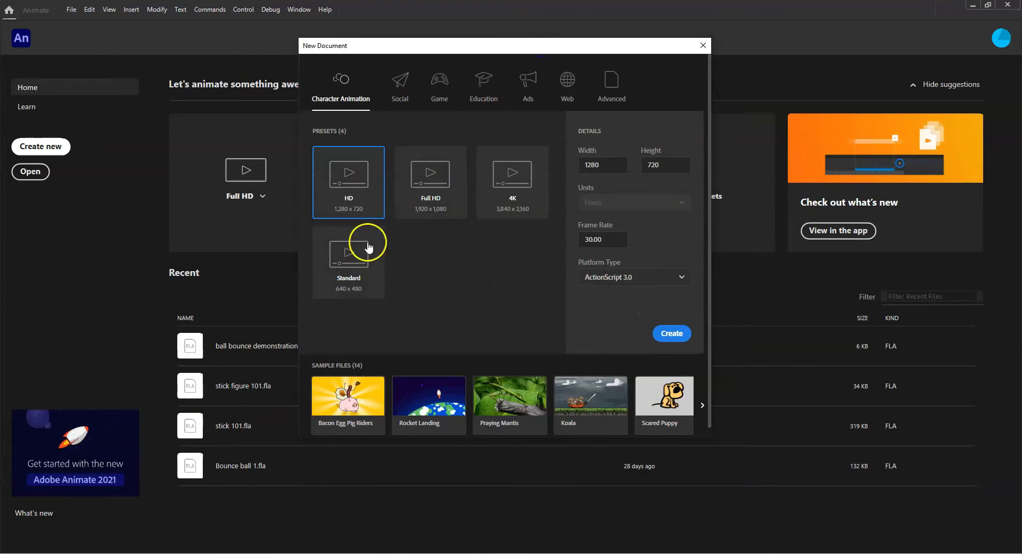
pyautogui.click(671, 333)
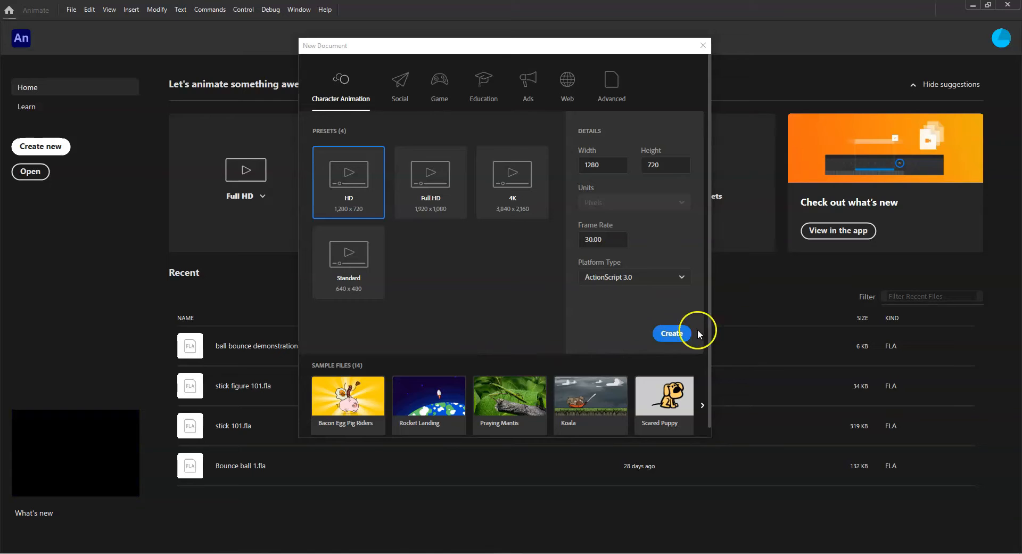
pyautogui.click(670, 330)
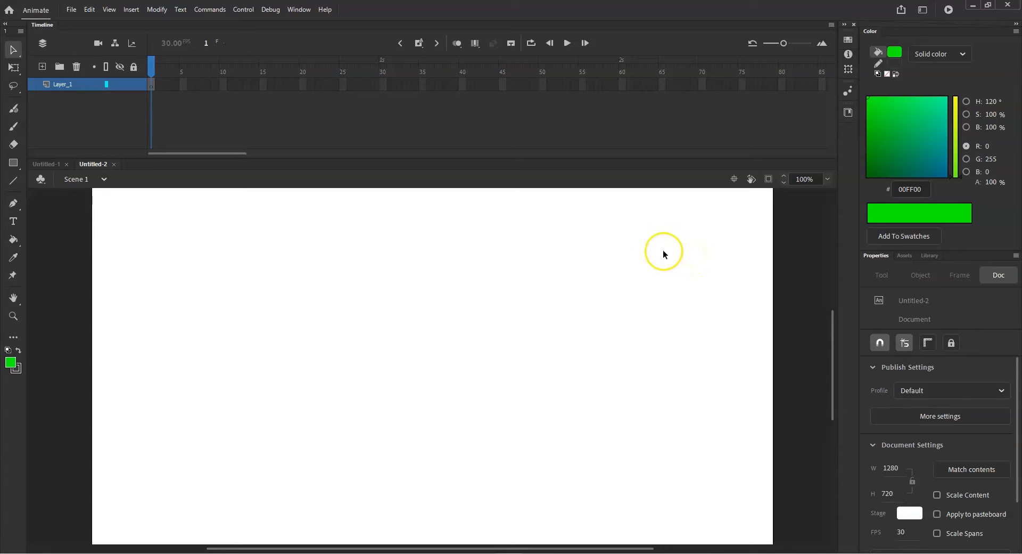
# Step: Look through the available default and saved workspace layouts
pyautogui.click(922, 10)
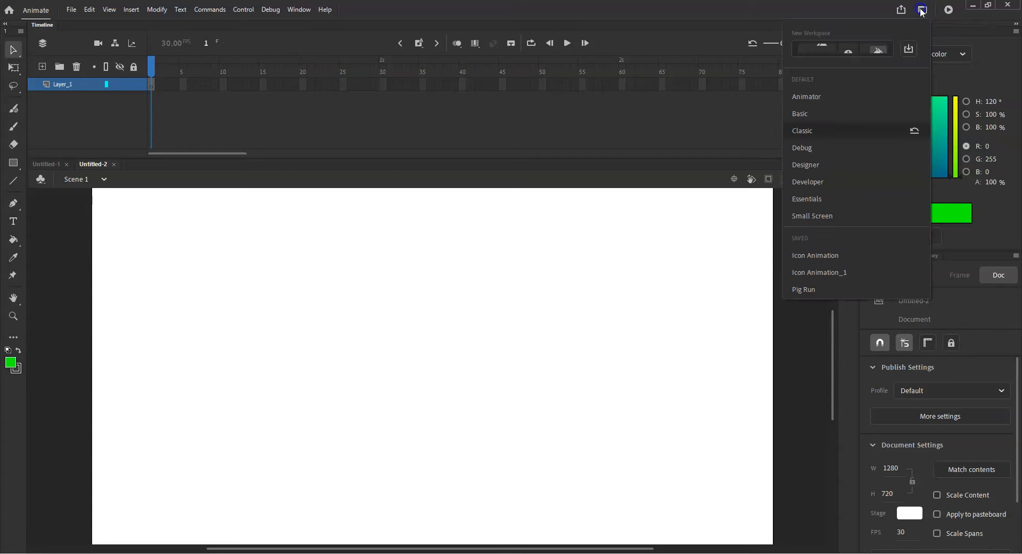
pyautogui.click(968, 33)
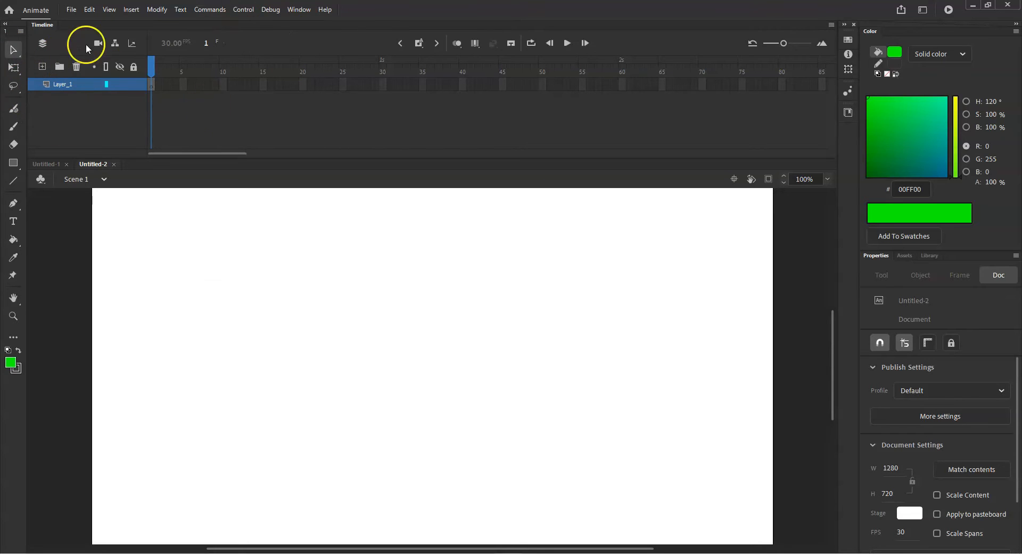
pyautogui.click(13, 50)
pyautogui.moveTo(424, 338); pyautogui.dragTo(533, 462)
pyautogui.moveTo(524, 307)
pyautogui.mouseDown()
pyautogui.moveTo(346, 533)
pyautogui.moveTo(346, 517)
pyautogui.mouseUp()
pyautogui.click(14, 68)
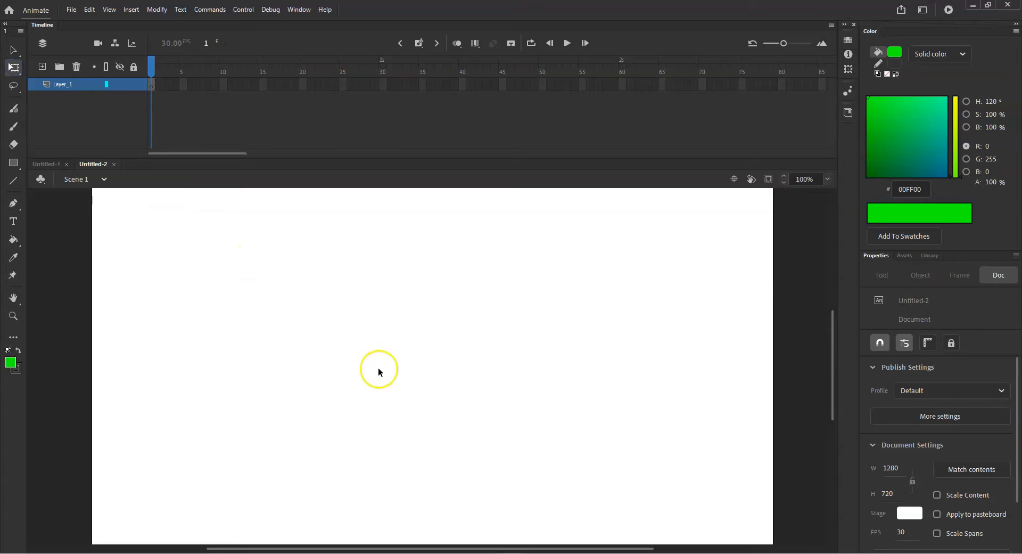
pyautogui.moveTo(326, 297); pyautogui.dragTo(474, 453)
pyautogui.moveTo(329, 268); pyautogui.dragTo(524, 420)
pyautogui.moveTo(521, 312); pyautogui.dragTo(375, 287)
# Step: Draw a green-filled rectangle with a dark outline near the middle of the stage
pyautogui.click(15, 149)
pyautogui.click(14, 161)
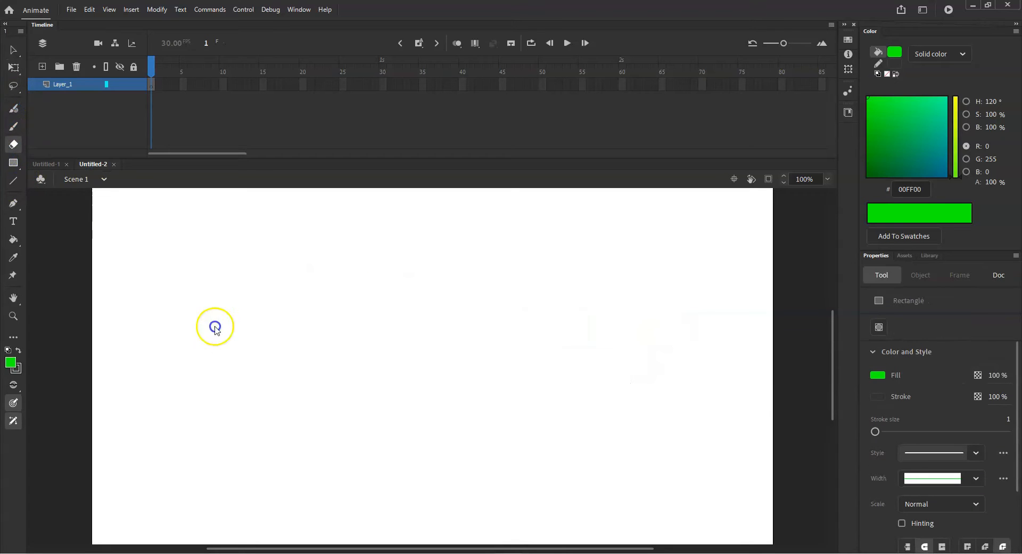
pyautogui.moveTo(344, 303); pyautogui.dragTo(461, 397)
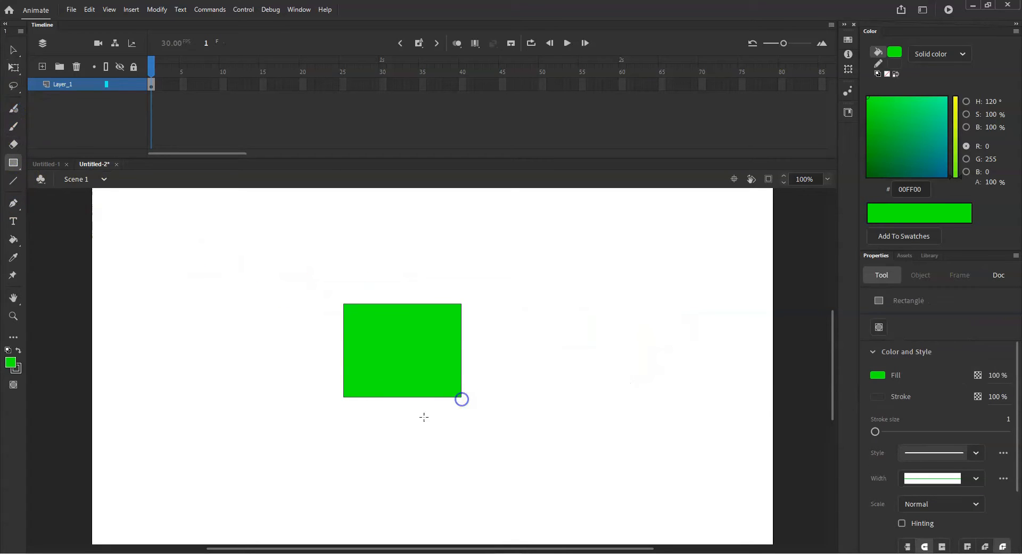
# Step: Try moving the rectangle's green fill and enlarging it with the Free Transform tool
pyautogui.click(13, 50)
pyautogui.moveTo(403, 358)
pyautogui.mouseDown()
pyautogui.moveTo(429, 342)
pyautogui.moveTo(420, 309)
pyautogui.moveTo(534, 320)
pyautogui.moveTo(399, 349)
pyautogui.mouseUp()
pyautogui.click(13, 67)
pyautogui.moveTo(462, 396); pyautogui.dragTo(552, 421)
pyautogui.click(532, 417)
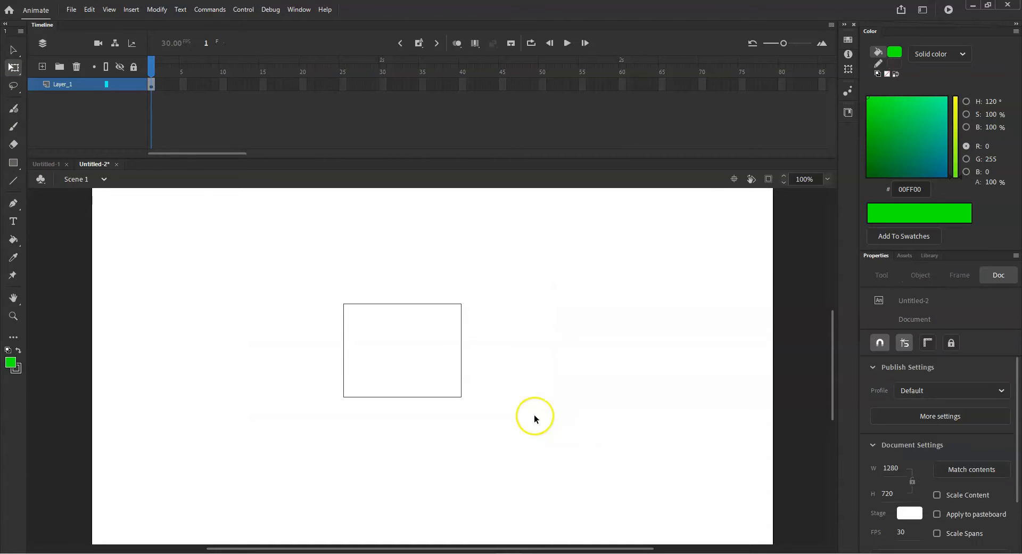
# Step: Select and delete everything remaining of the rectangle on the stage
pyautogui.click(14, 50)
pyautogui.moveTo(622, 366)
pyautogui.mouseDown()
pyautogui.moveTo(312, 296)
pyautogui.moveTo(207, 252)
pyautogui.mouseUp()
pyautogui.press('Delete')
pyautogui.moveTo(529, 296); pyautogui.dragTo(244, 436)
pyautogui.press('Delete')
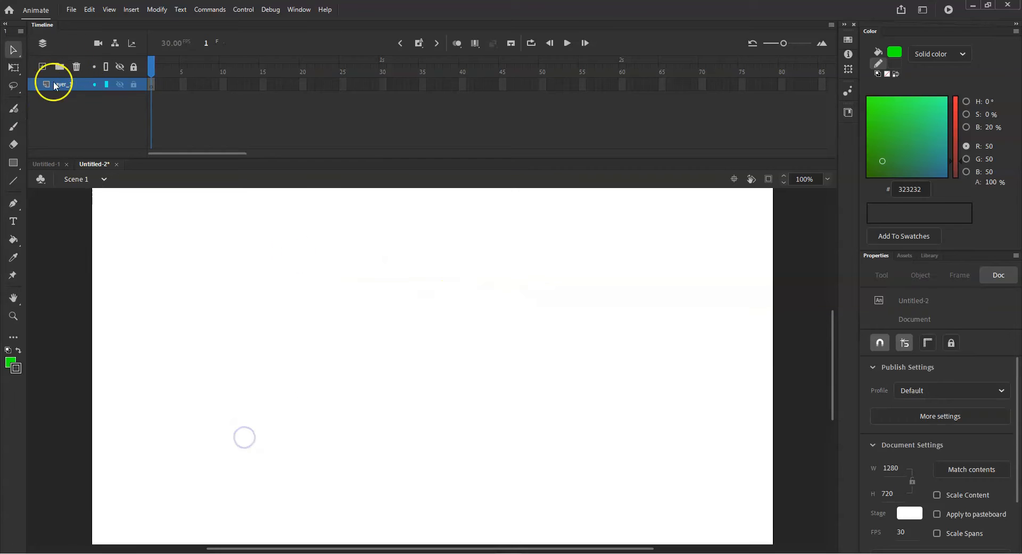
pyautogui.click(9, 89)
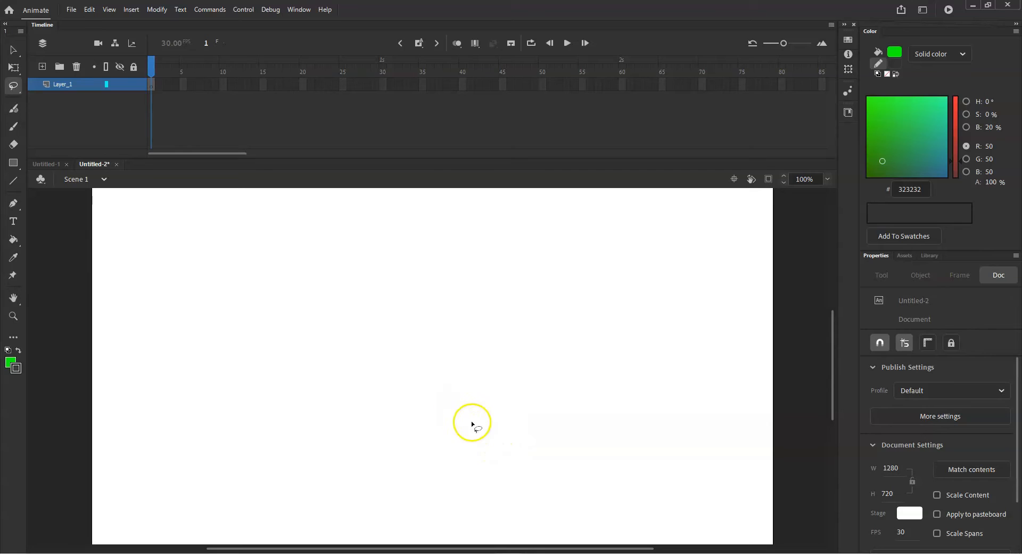
pyautogui.moveTo(447, 415)
pyautogui.mouseDown()
pyautogui.moveTo(534, 381)
pyautogui.moveTo(561, 351)
pyautogui.moveTo(563, 298)
pyautogui.moveTo(449, 261)
pyautogui.moveTo(375, 278)
pyautogui.moveTo(354, 345)
pyautogui.moveTo(422, 408)
pyautogui.mouseUp()
pyautogui.moveTo(471, 326)
pyautogui.mouseDown()
pyautogui.moveTo(370, 332)
pyautogui.moveTo(14, 283)
pyautogui.mouseUp()
# Step: Paint a green test squiggle on the stage with the Fluid Brush at size 10 and undo it
pyautogui.click(14, 110)
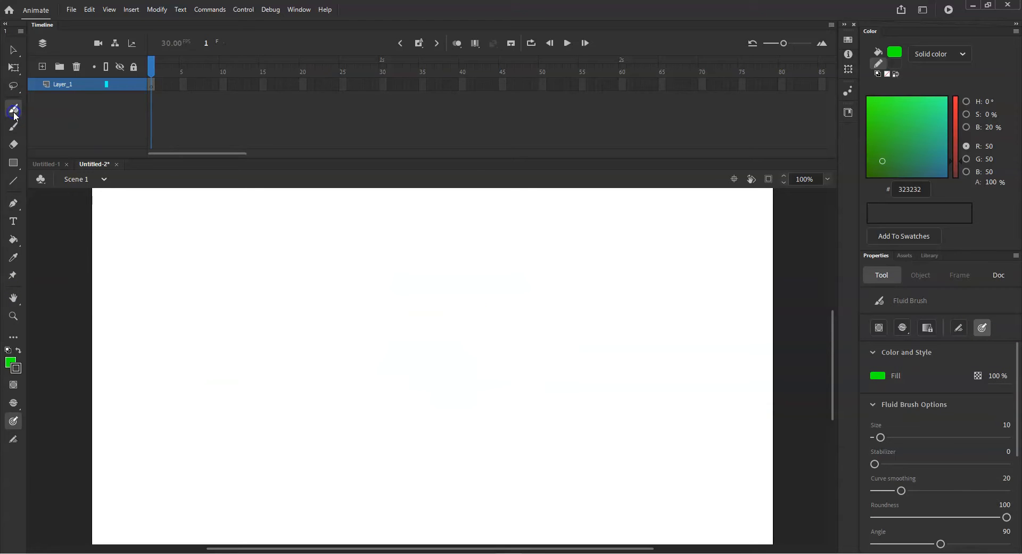
pyautogui.moveTo(358, 260)
pyautogui.mouseDown()
pyautogui.moveTo(377, 353)
pyautogui.moveTo(430, 317)
pyautogui.moveTo(532, 351)
pyautogui.moveTo(545, 332)
pyautogui.mouseUp()
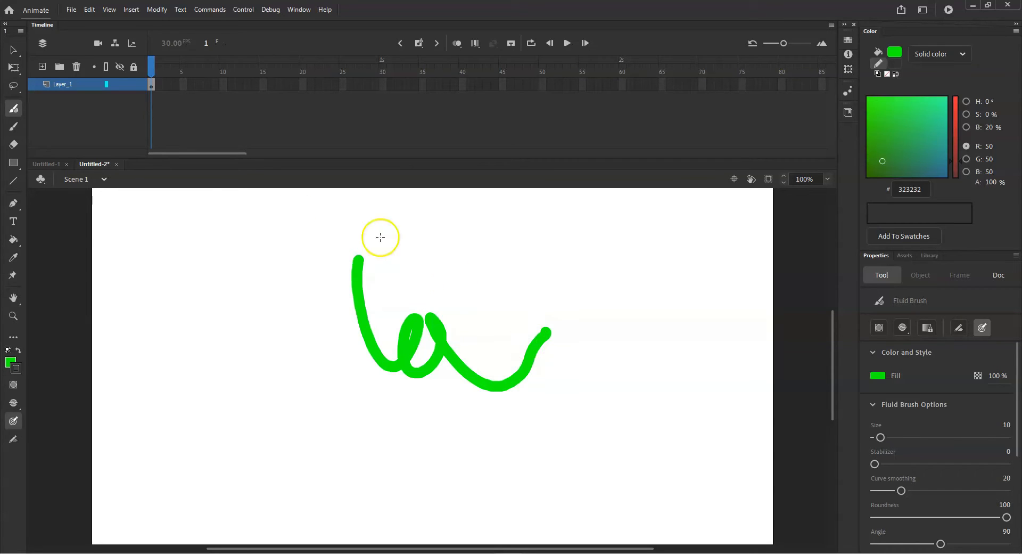
pyautogui.hotkey('ctrl', 'z')
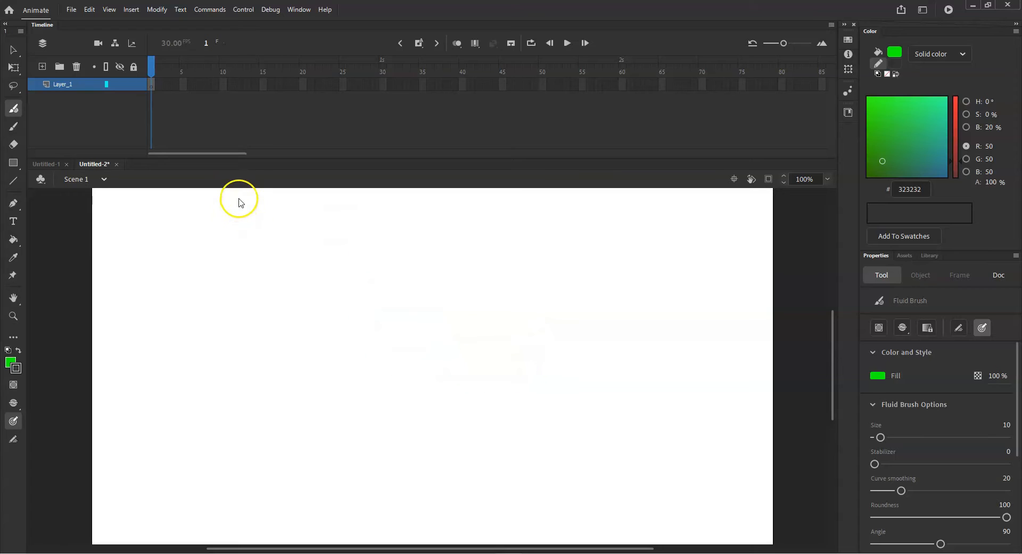
# Step: Paint a green test squiggle across the stage with the Classic Brush at size 10 and undo it
pyautogui.click(13, 126)
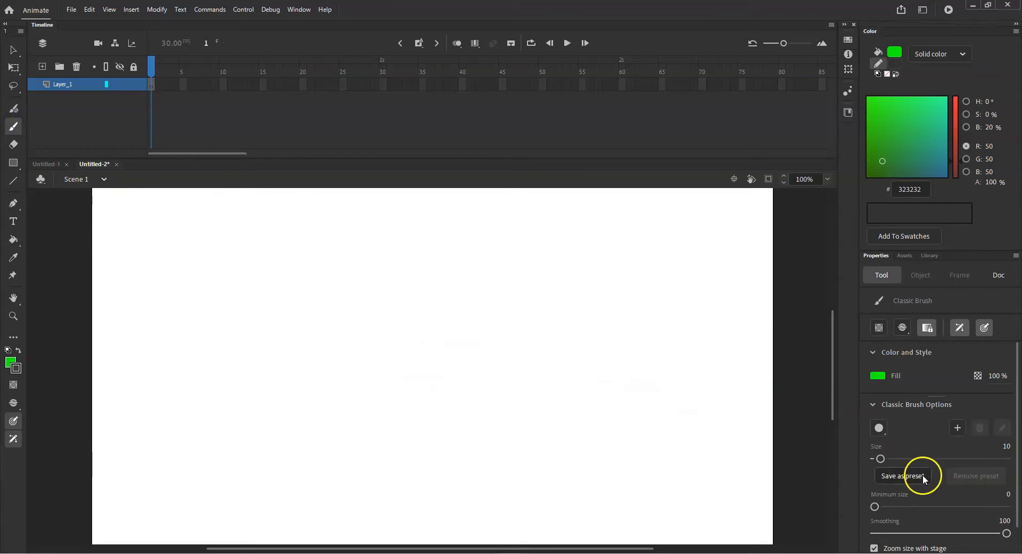
pyautogui.scroll(-1, 912, 469)
pyautogui.moveTo(245, 298)
pyautogui.mouseDown()
pyautogui.moveTo(319, 345)
pyautogui.moveTo(333, 326)
pyautogui.moveTo(386, 313)
pyautogui.moveTo(476, 340)
pyautogui.moveTo(590, 338)
pyautogui.mouseUp()
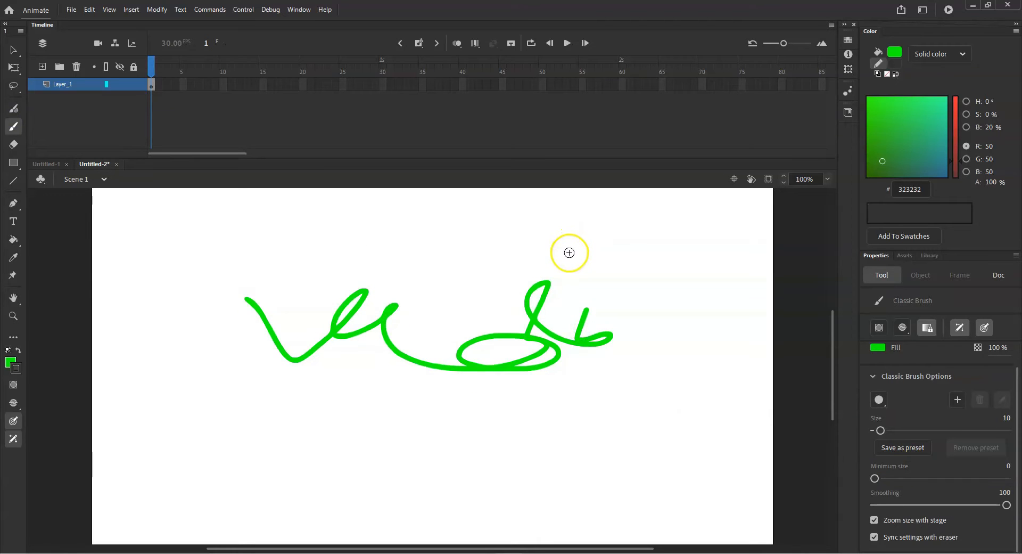
pyautogui.hotkey('ctrl', 'z')
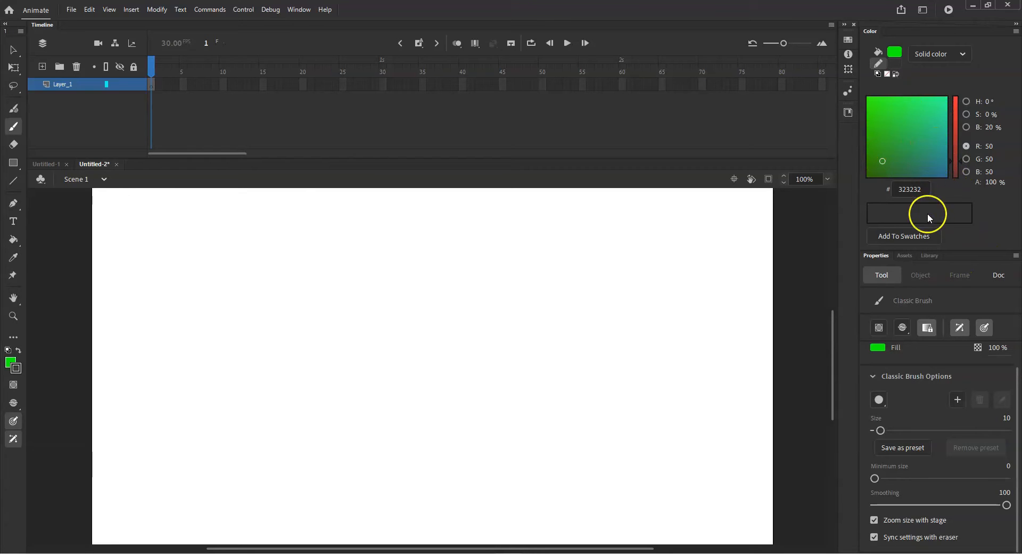
# Step: Set the fill color to the dark grey #323232 sampled from the interface
pyautogui.click(895, 51)
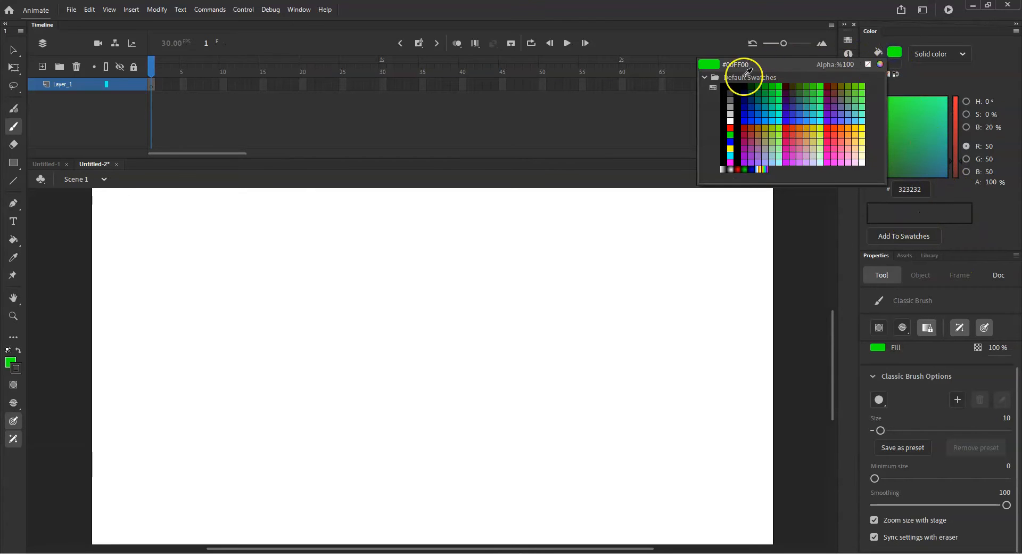
pyautogui.click(983, 70)
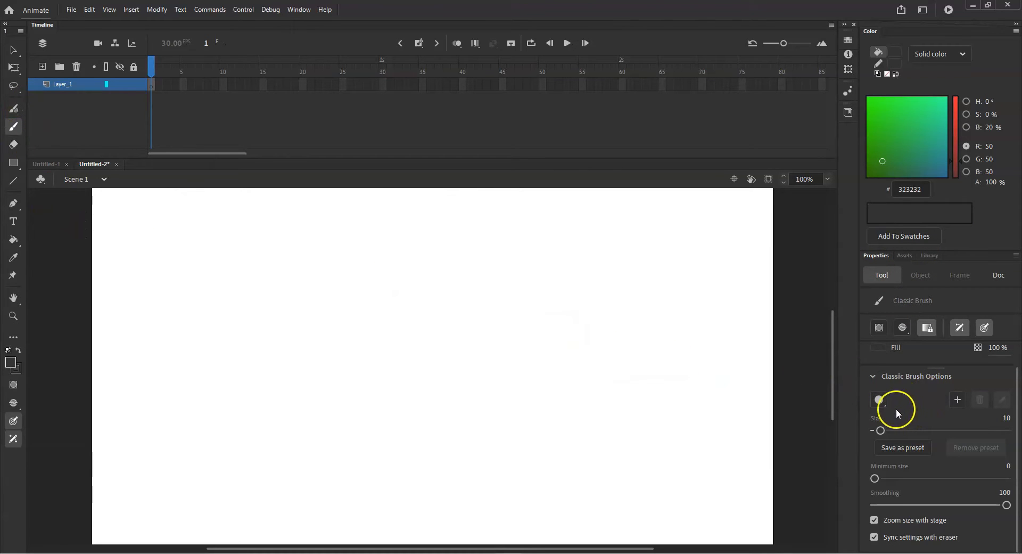
# Step: Examine the Classic Brush's shape choices, custom nib options and brush modes without adding a new nib
pyautogui.click(879, 400)
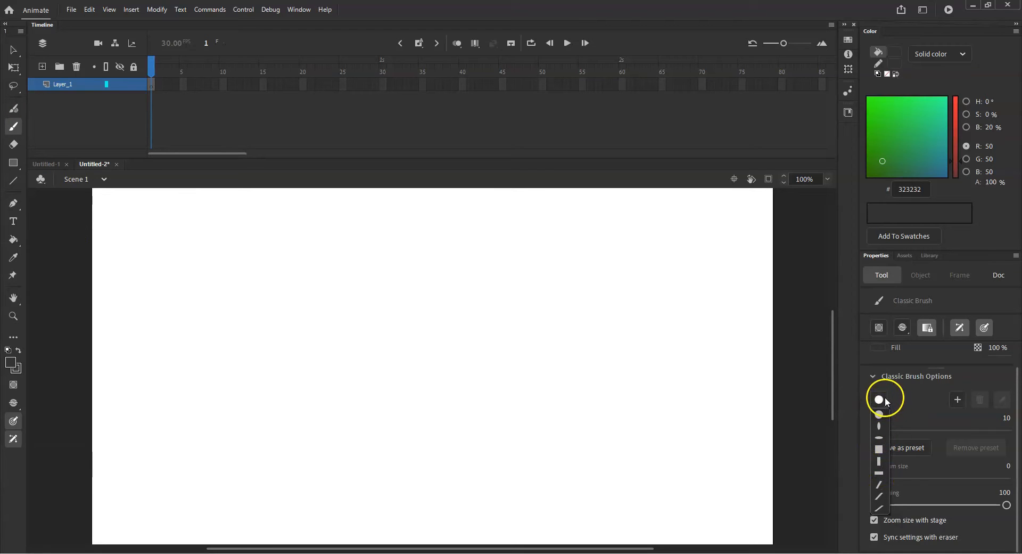
pyautogui.click(957, 400)
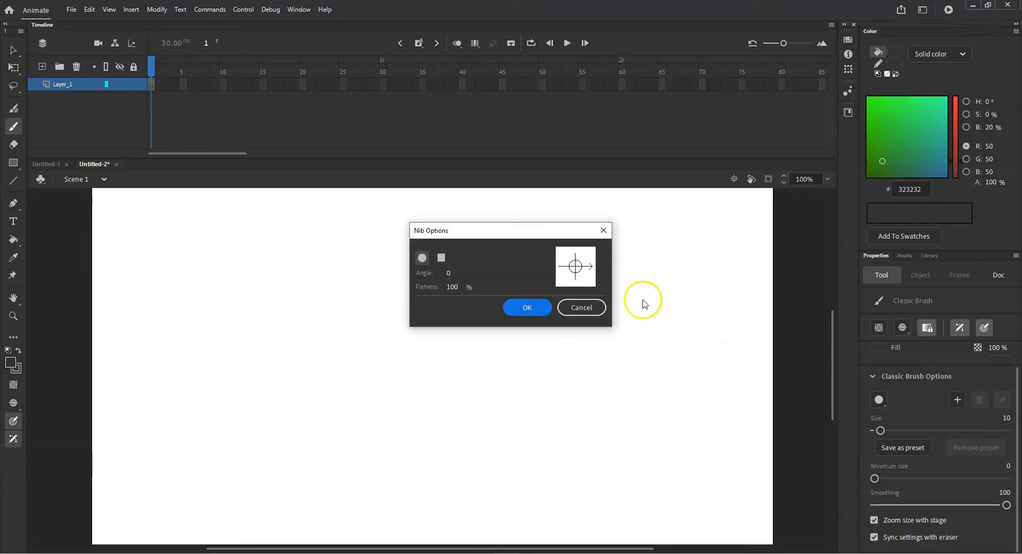
pyautogui.click(603, 230)
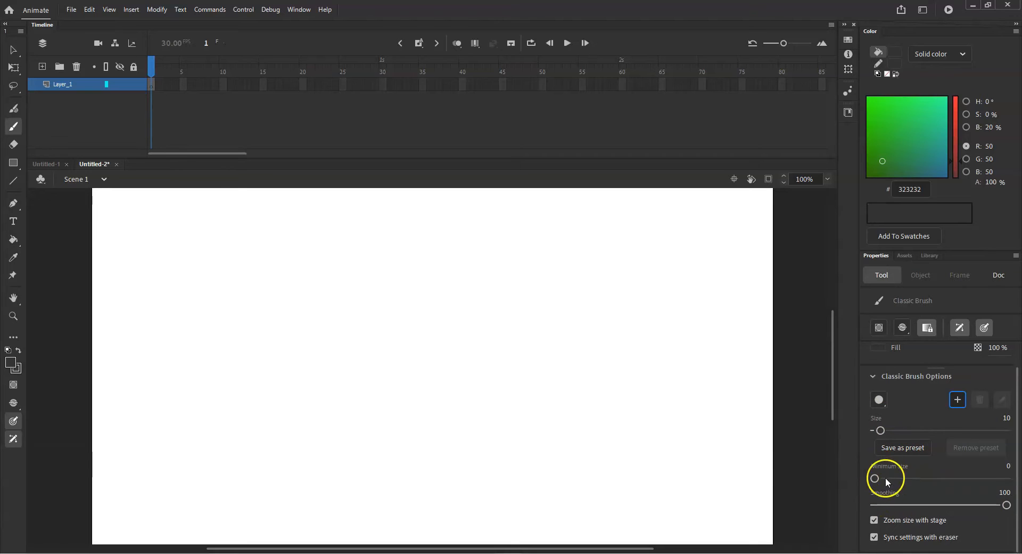
pyautogui.scroll(2, 951, 455)
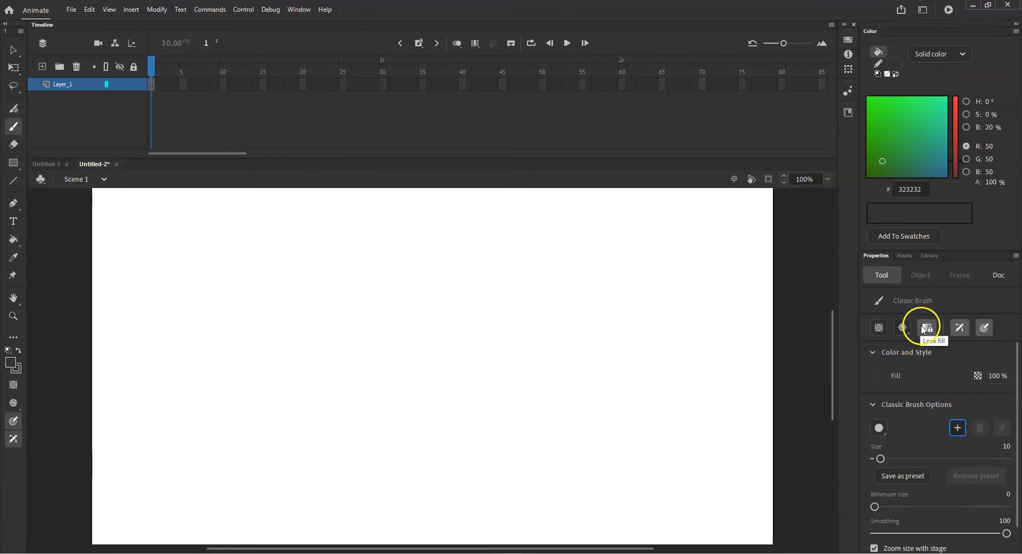
pyautogui.click(977, 329)
pyautogui.click(967, 329)
# Step: Examine the document's publish settings, stage size, stage color and frame rate
pyautogui.click(996, 277)
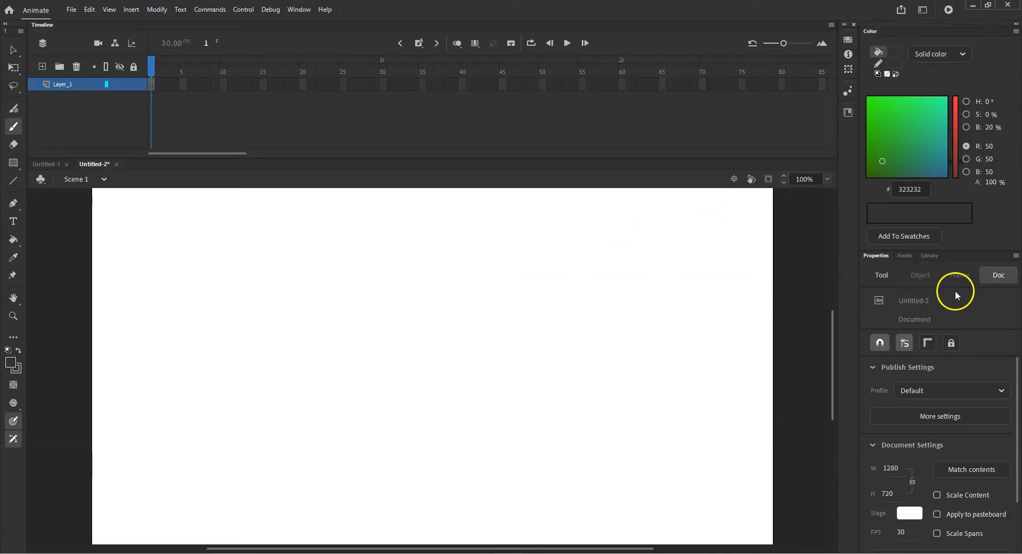
pyautogui.scroll(-2, 969, 479)
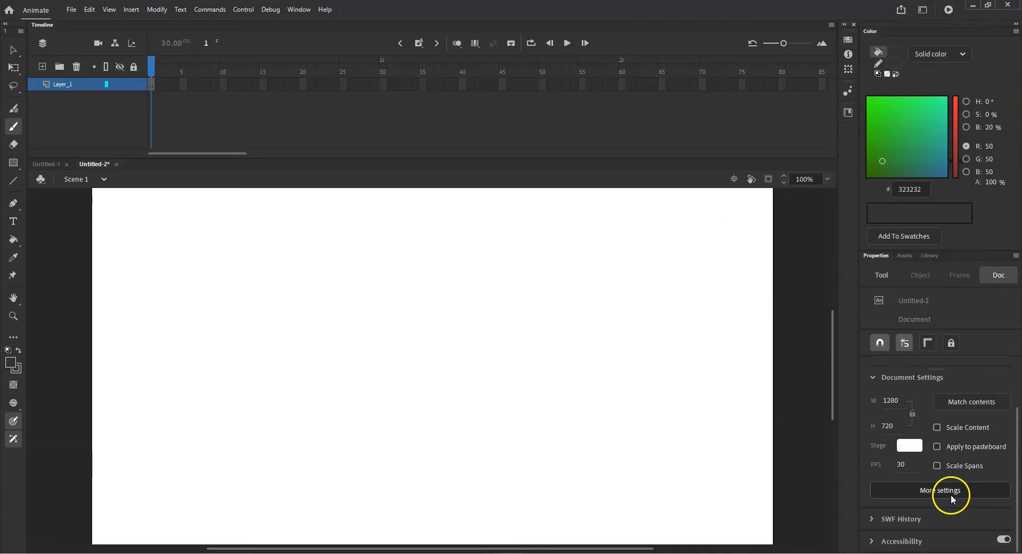
pyautogui.scroll(2, 934, 484)
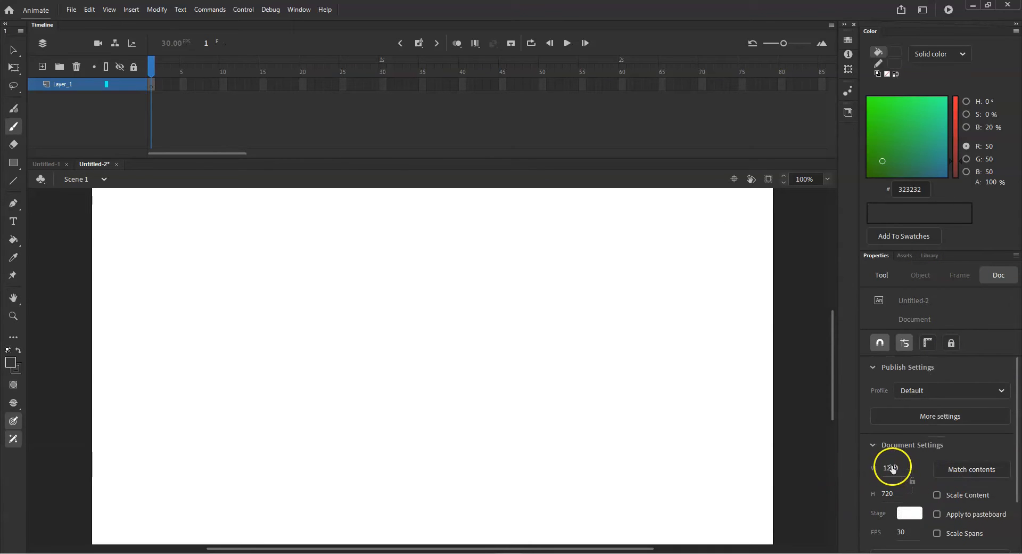
pyautogui.scroll(-2, 902, 495)
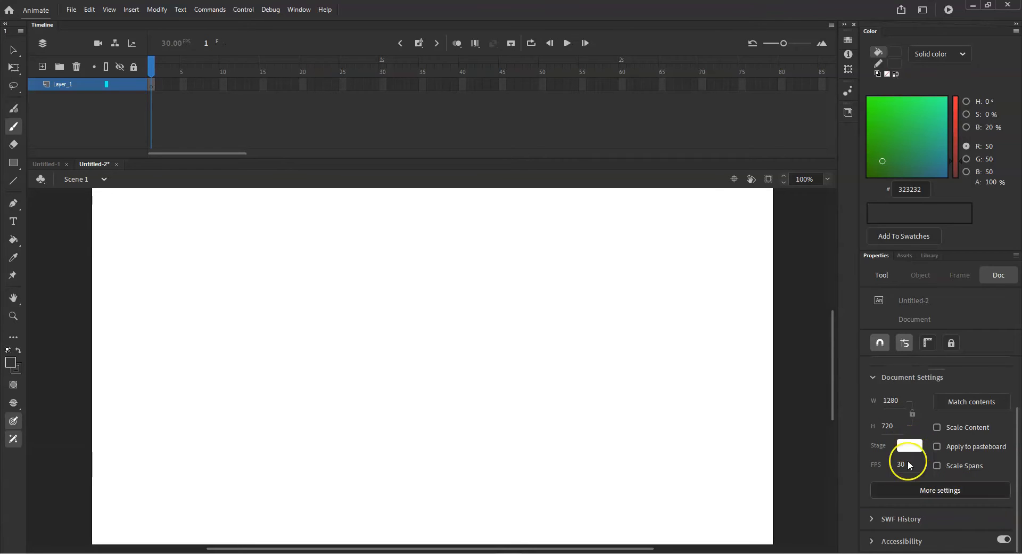
pyautogui.scroll(2, 947, 446)
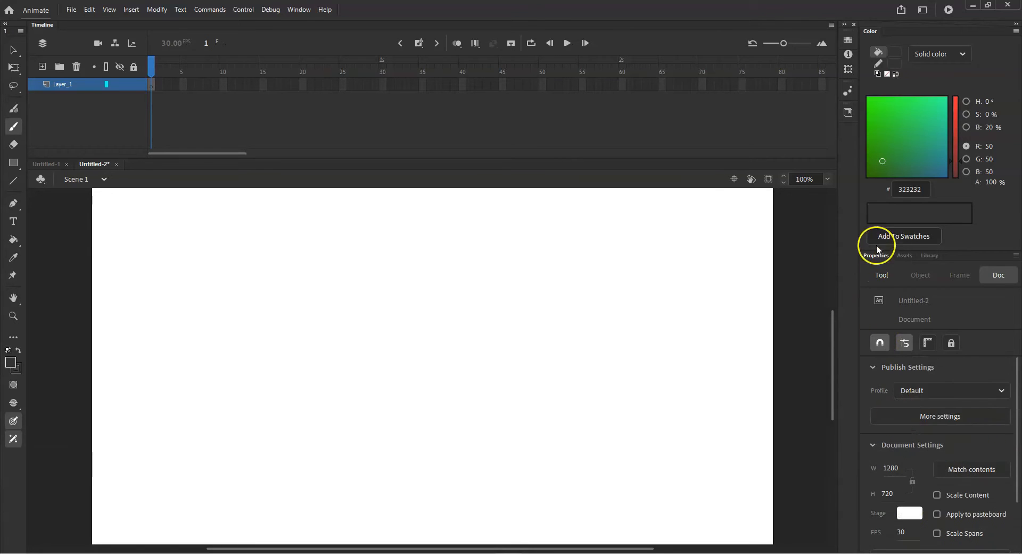
# Step: Examine the default asset categories and the document's library
pyautogui.click(899, 257)
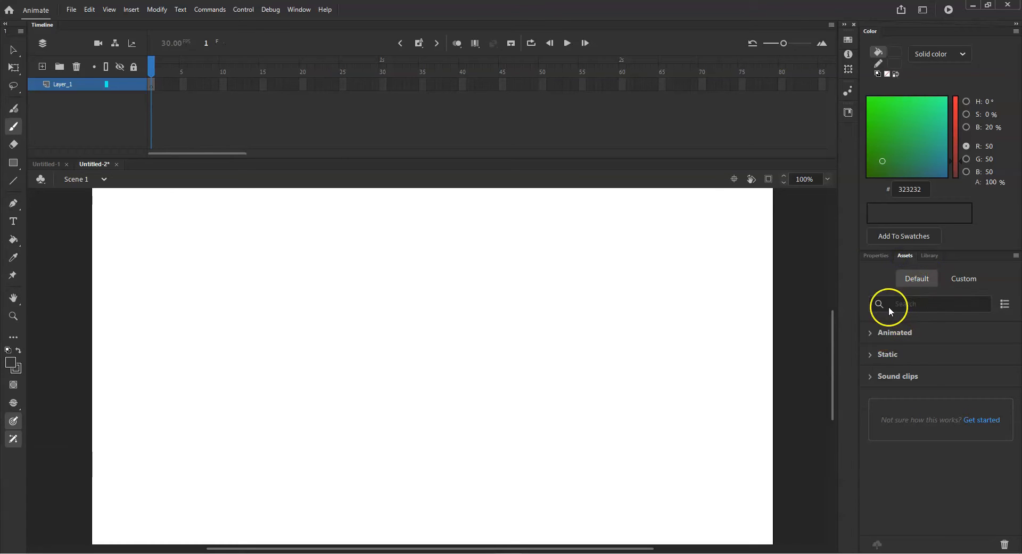
pyautogui.click(929, 255)
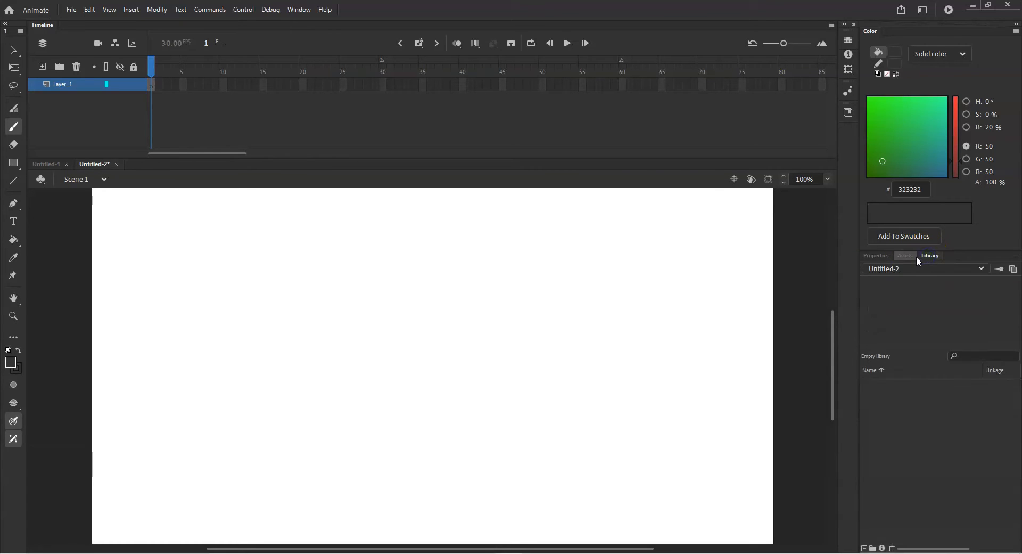
pyautogui.click(911, 256)
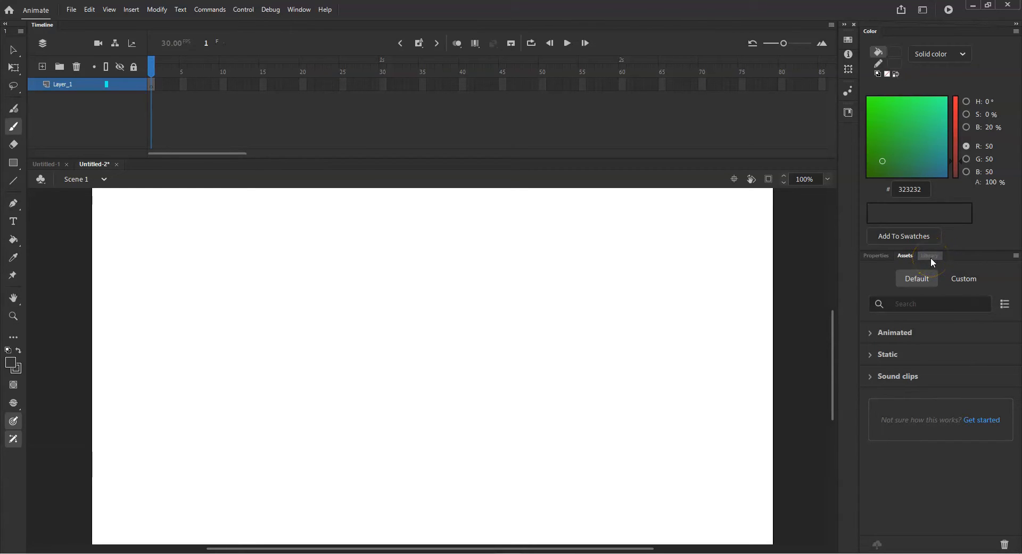
pyautogui.click(927, 277)
pyautogui.click(939, 256)
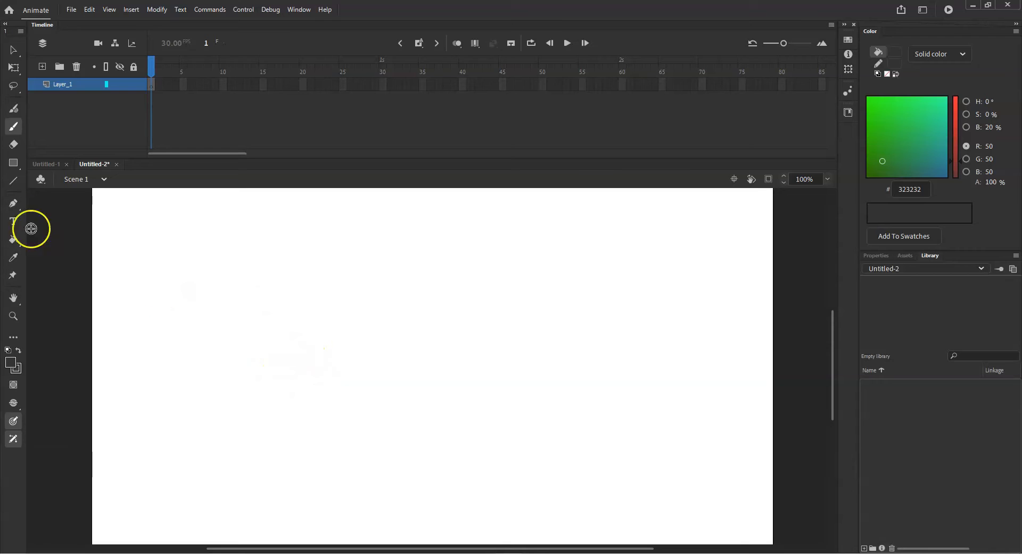
# Step: Paint a freehand looping outline in the middle of the stage and select the whole drawing
pyautogui.moveTo(366, 277)
pyautogui.mouseDown()
pyautogui.moveTo(328, 330)
pyautogui.moveTo(406, 353)
pyautogui.moveTo(384, 251)
pyautogui.mouseUp()
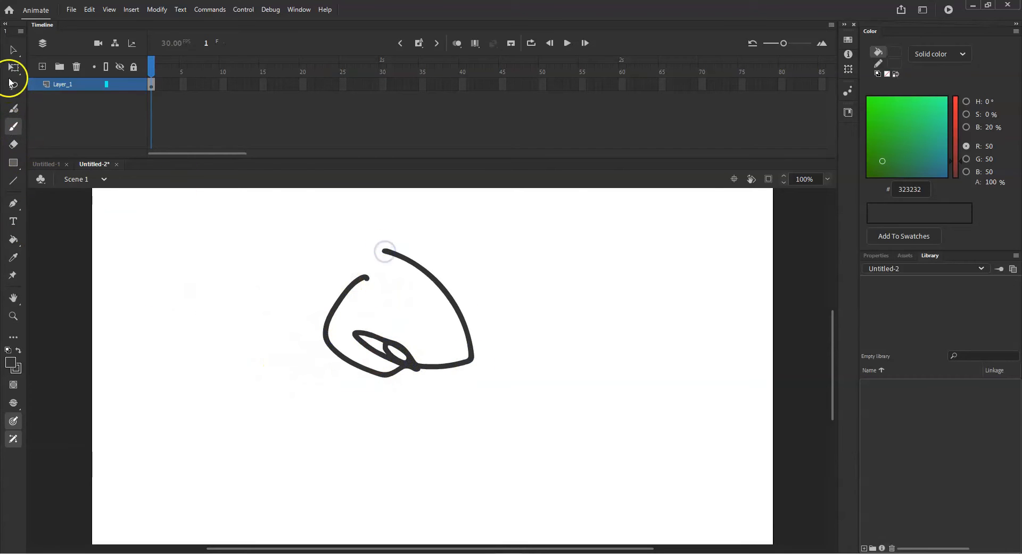
pyautogui.click(13, 50)
pyautogui.moveTo(239, 209)
pyautogui.mouseDown()
pyautogui.moveTo(292, 269)
pyautogui.moveTo(516, 409)
pyautogui.mouseUp()
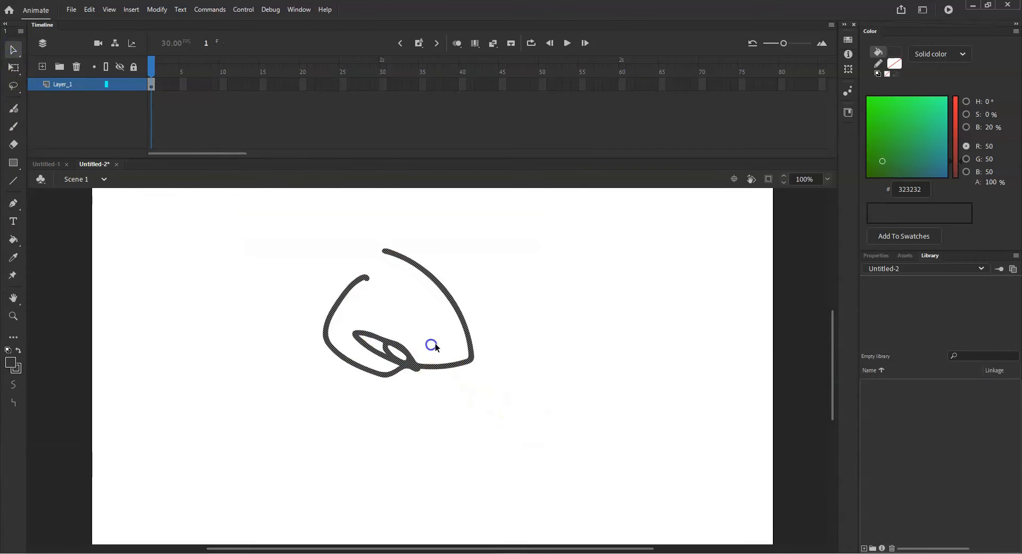
pyautogui.click(490, 337)
pyautogui.click(473, 352)
# Step: Display the Free Transform box around the drawing, and reselect the whole outline with the Selection tool
pyautogui.click(14, 67)
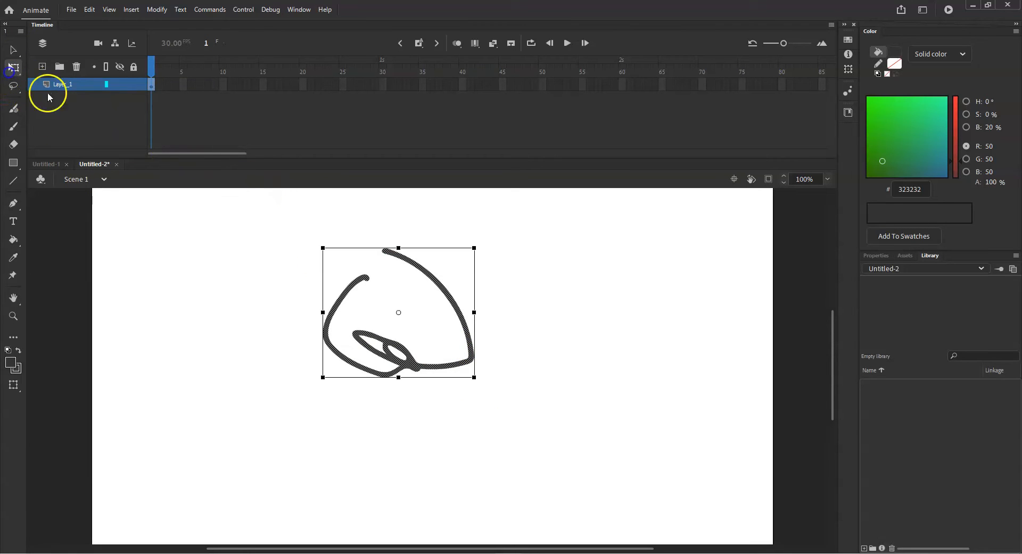
pyautogui.click(12, 51)
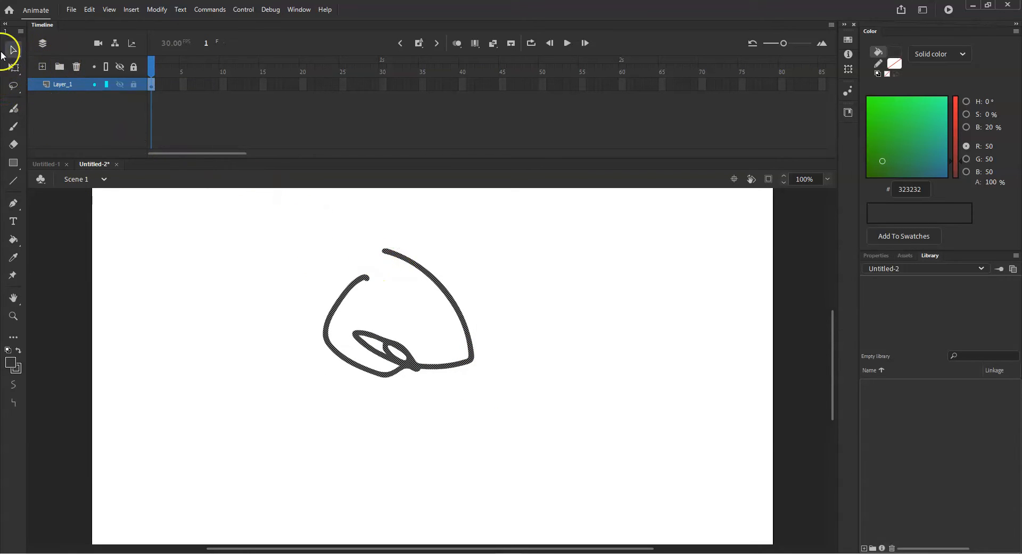
pyautogui.click(43, 64)
pyautogui.click(423, 269)
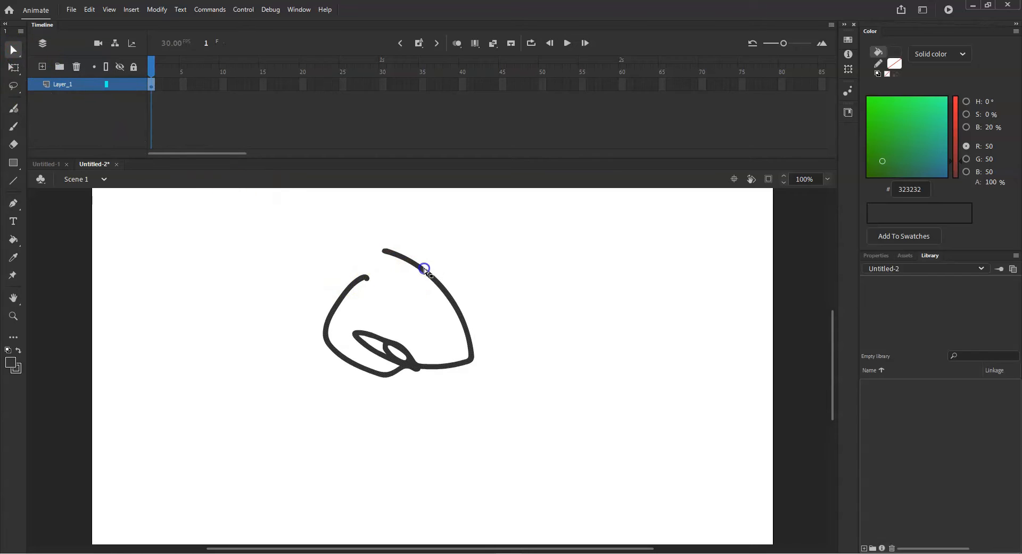
pyautogui.click(12, 50)
pyautogui.click(48, 53)
pyautogui.moveTo(465, 214)
pyautogui.mouseDown()
pyautogui.moveTo(243, 383)
pyautogui.moveTo(267, 427)
pyautogui.mouseUp()
pyautogui.moveTo(545, 250)
pyautogui.mouseDown()
pyautogui.moveTo(212, 383)
pyautogui.moveTo(211, 364)
pyautogui.mouseUp()
pyautogui.moveTo(273, 201)
pyautogui.mouseDown()
pyautogui.moveTo(406, 340)
pyautogui.moveTo(575, 411)
pyautogui.mouseUp()
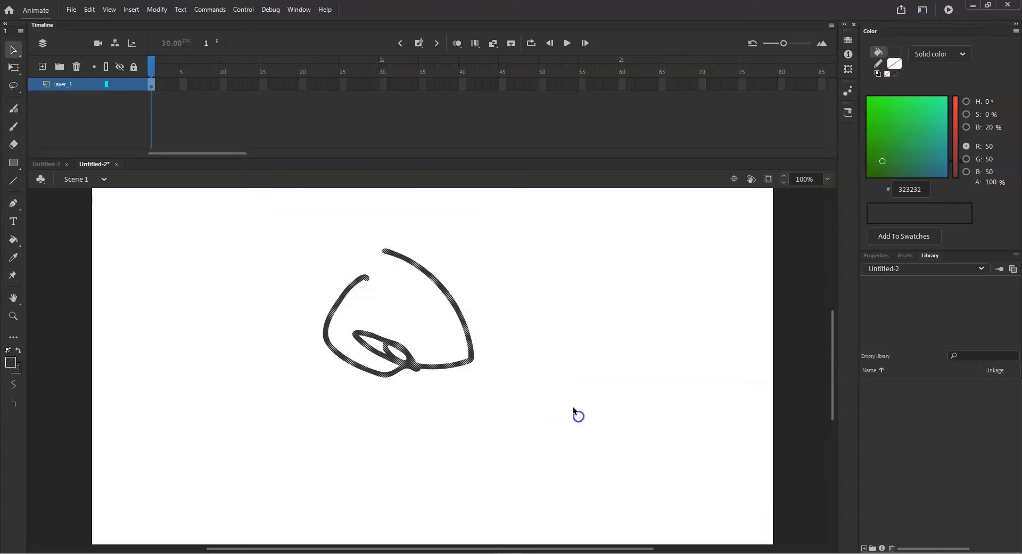
# Step: Convert the selected outline to a Graphic symbol named "line"
pyautogui.press('F8')
pyautogui.moveTo(120, 12); pyautogui.dragTo(567, 258)
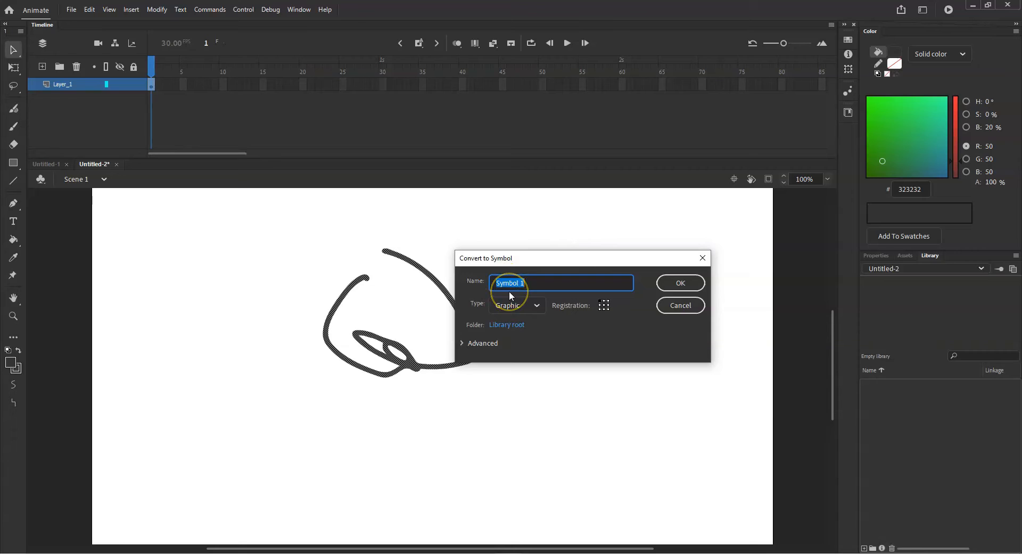
pyautogui.write('line')
pyautogui.click(515, 314)
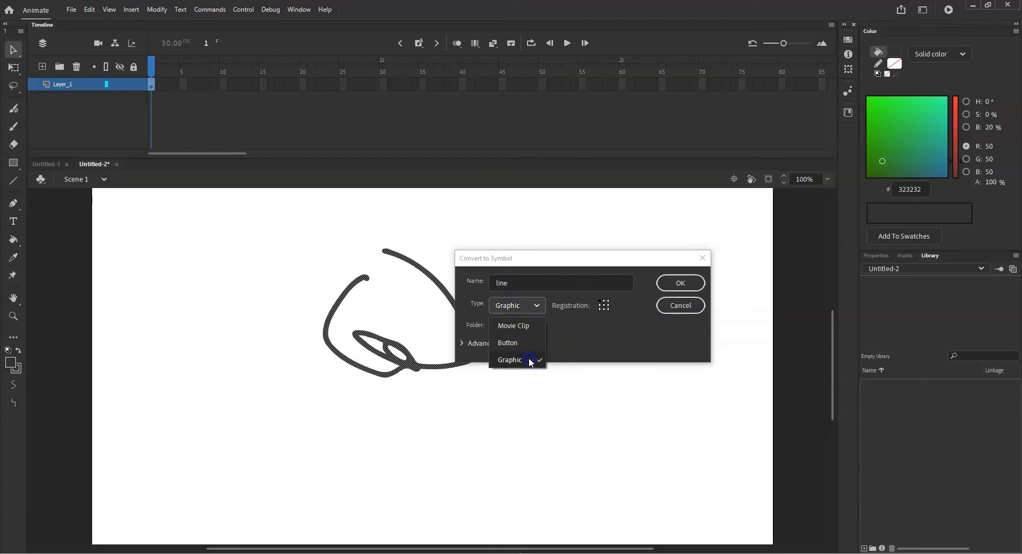
pyautogui.click(530, 357)
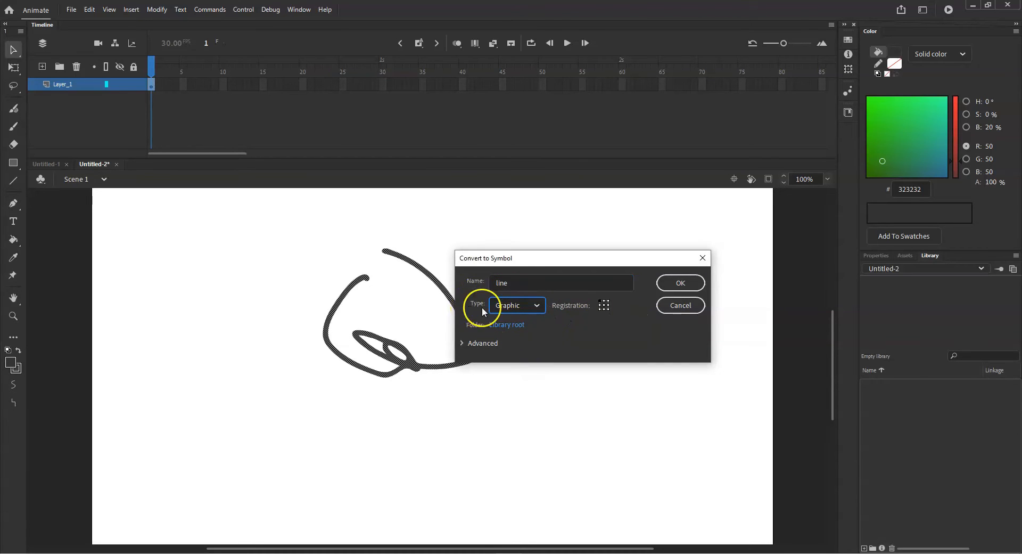
pyautogui.click(683, 282)
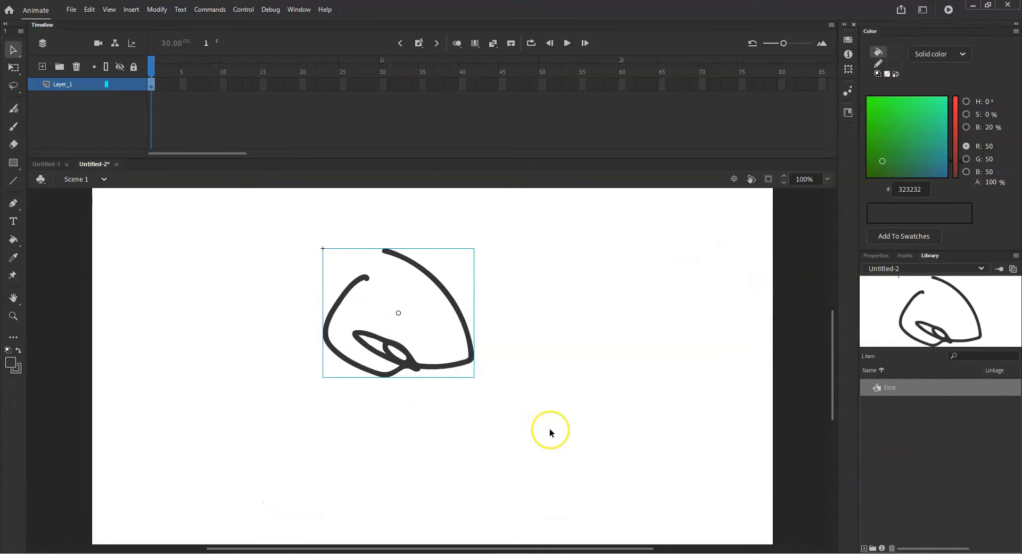
# Step: Test placing the line symbol from the library again, and delete it from both the stage and the library
pyautogui.press('Delete')
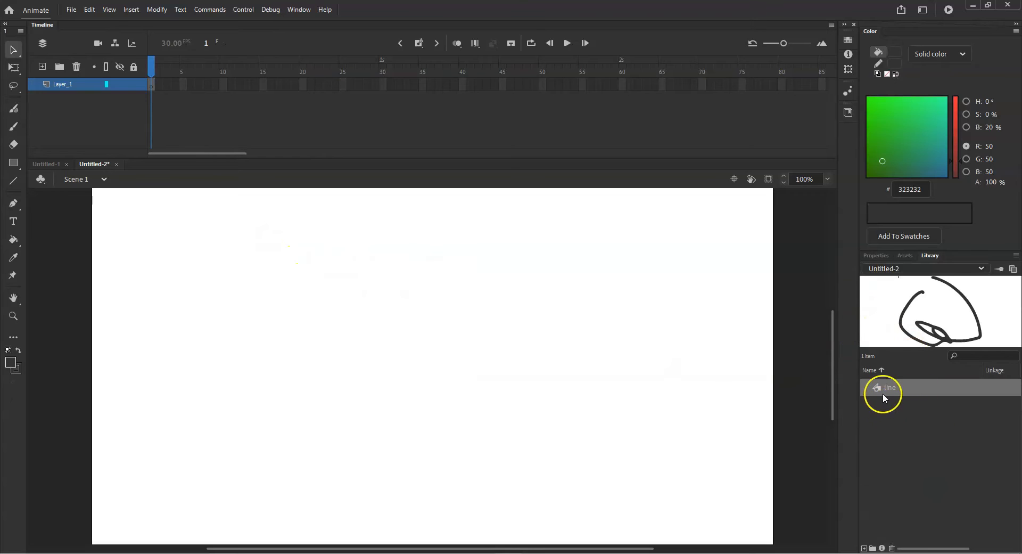
pyautogui.moveTo(882, 387)
pyautogui.mouseDown()
pyautogui.moveTo(287, 309)
pyautogui.moveTo(364, 314)
pyautogui.mouseUp()
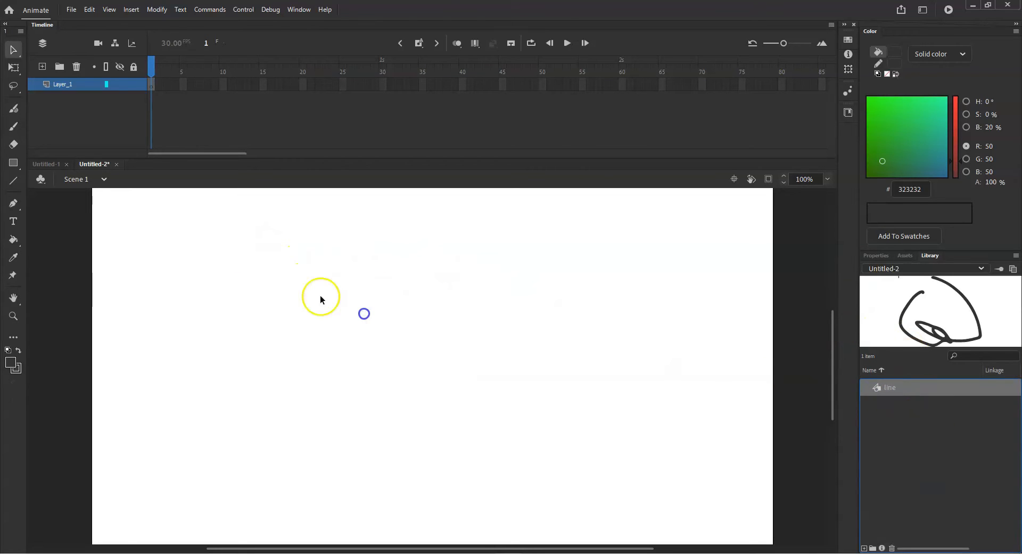
pyautogui.press('Delete')
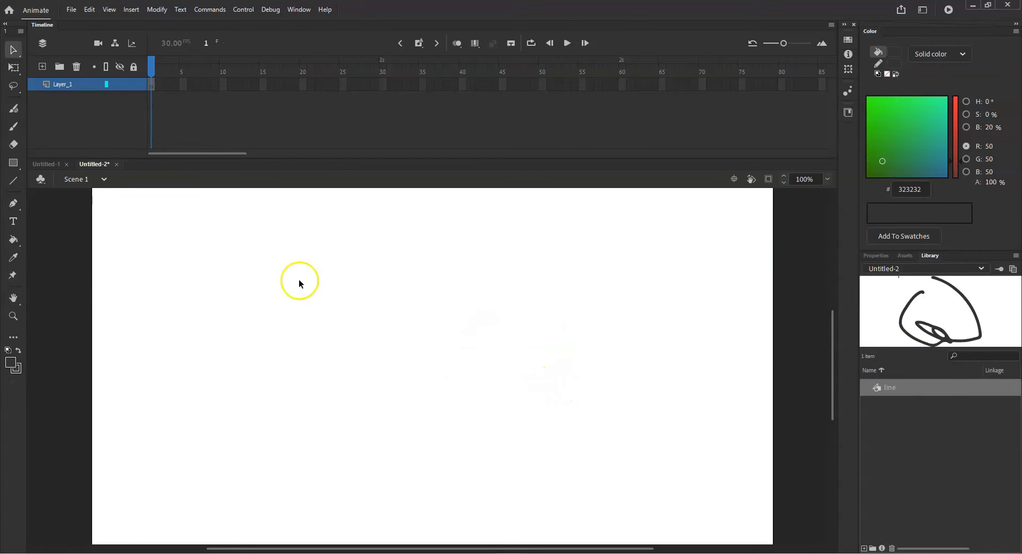
pyautogui.rightClick(949, 388)
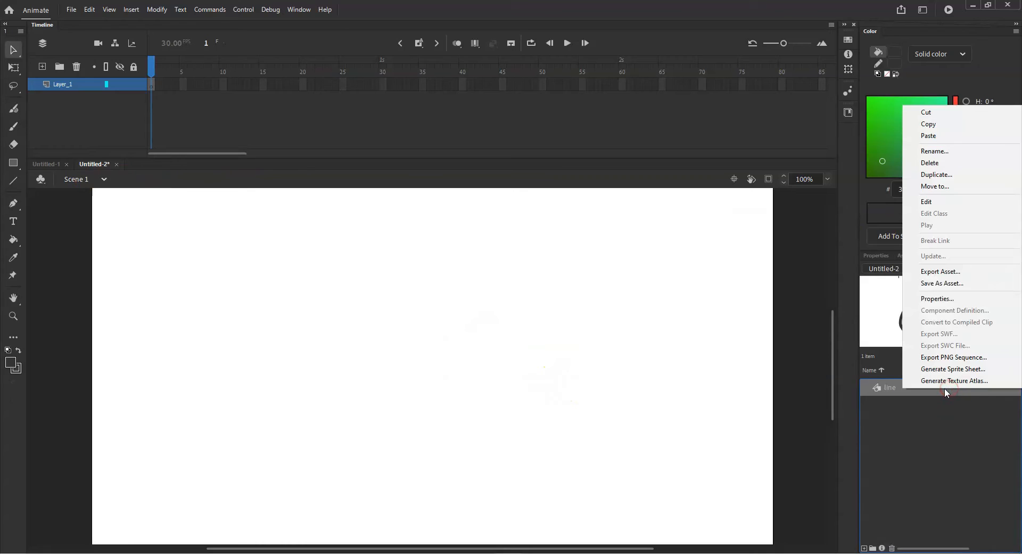
pyautogui.click(953, 163)
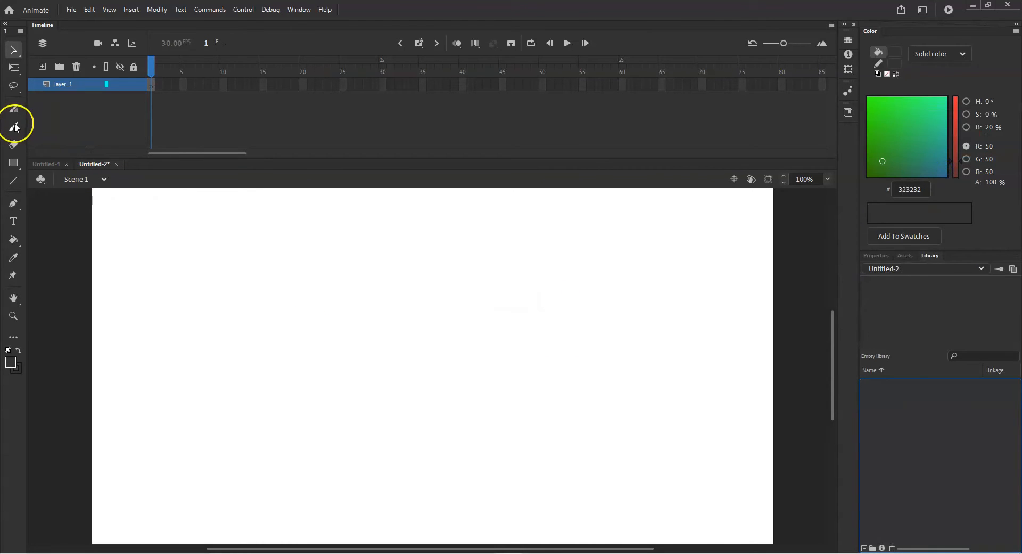
# Step: Examine the Eraser's options and the available shape tools
pyautogui.click(13, 143)
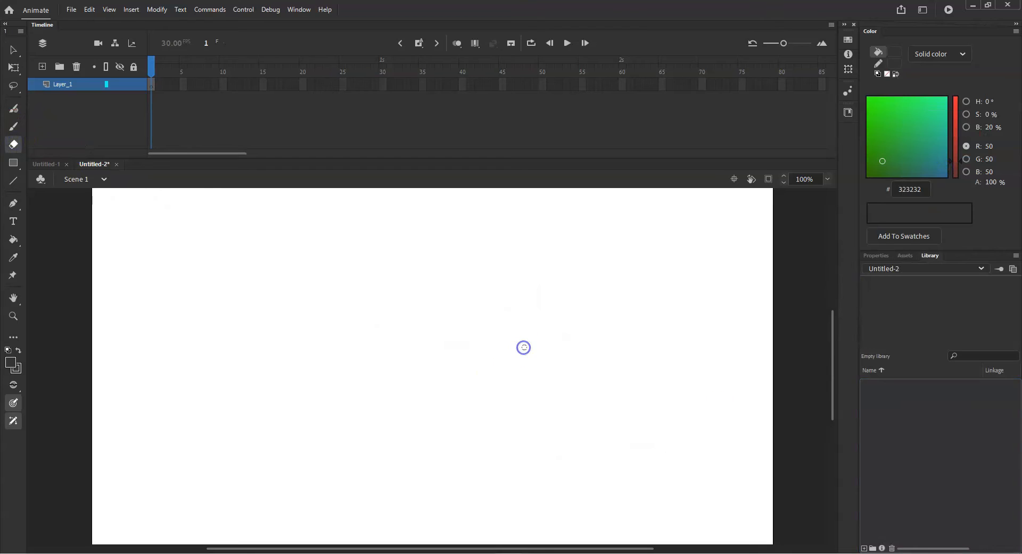
pyautogui.click(876, 256)
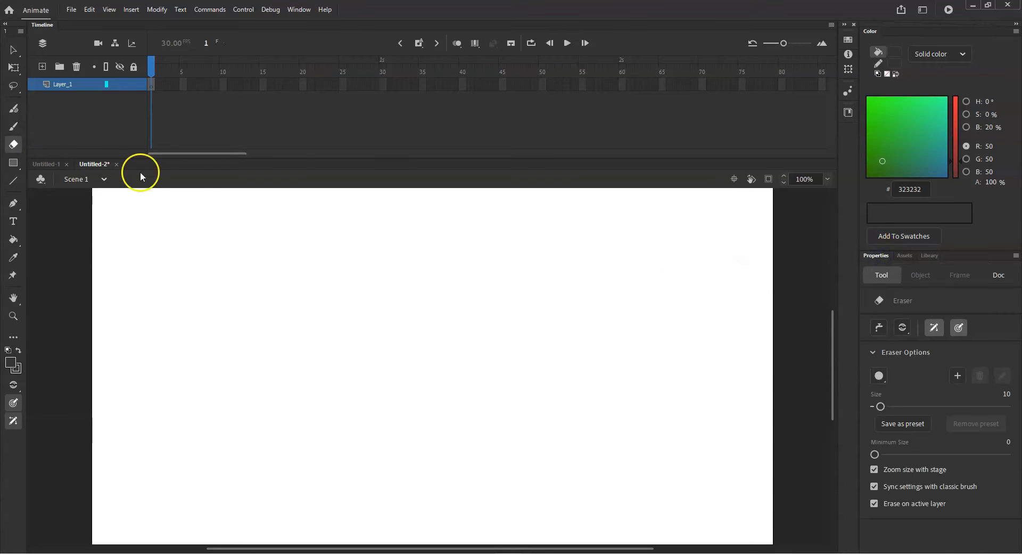
pyautogui.click(10, 166)
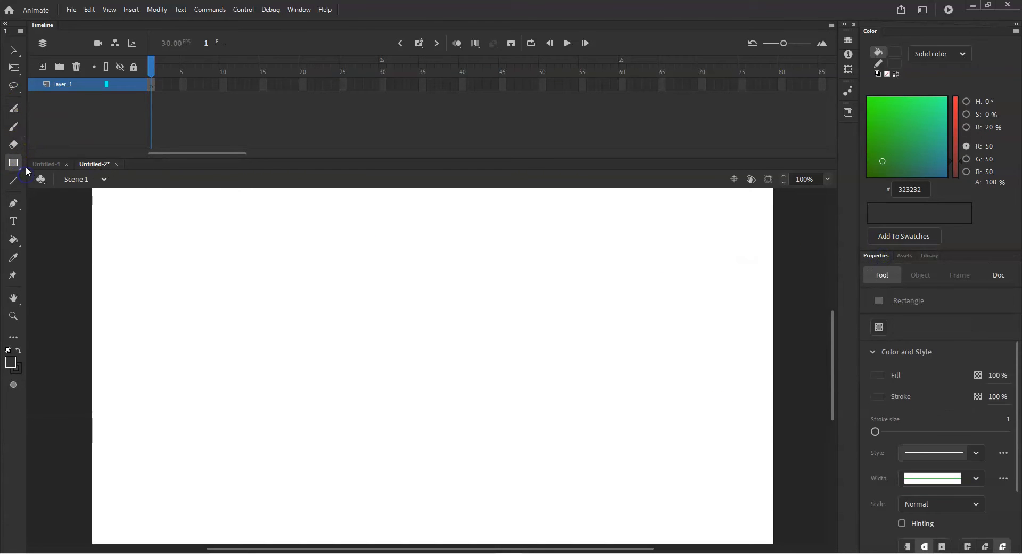
pyautogui.click(16, 167)
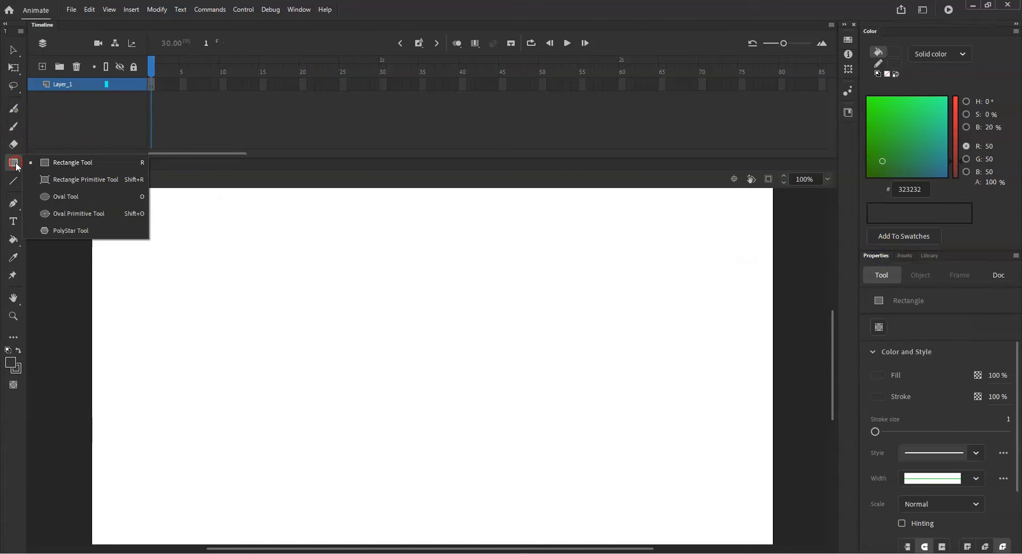
# Step: Draw a trial filled square with the Rectangle tool and a trial circle with the Oval tool, undoing each one
pyautogui.click(54, 162)
pyautogui.moveTo(354, 276); pyautogui.dragTo(489, 410)
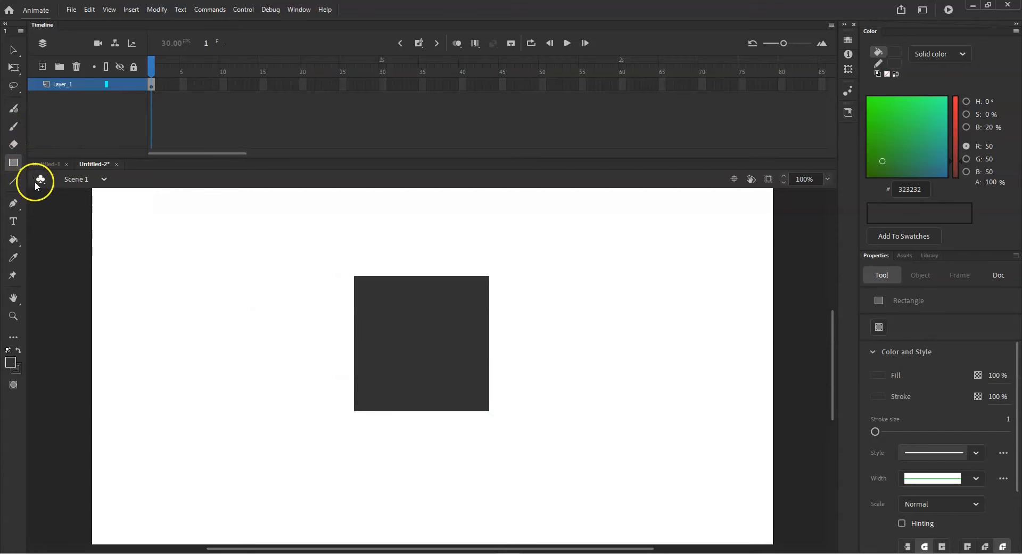
pyautogui.hotkey('ctrl', 'z')
pyautogui.click(13, 162)
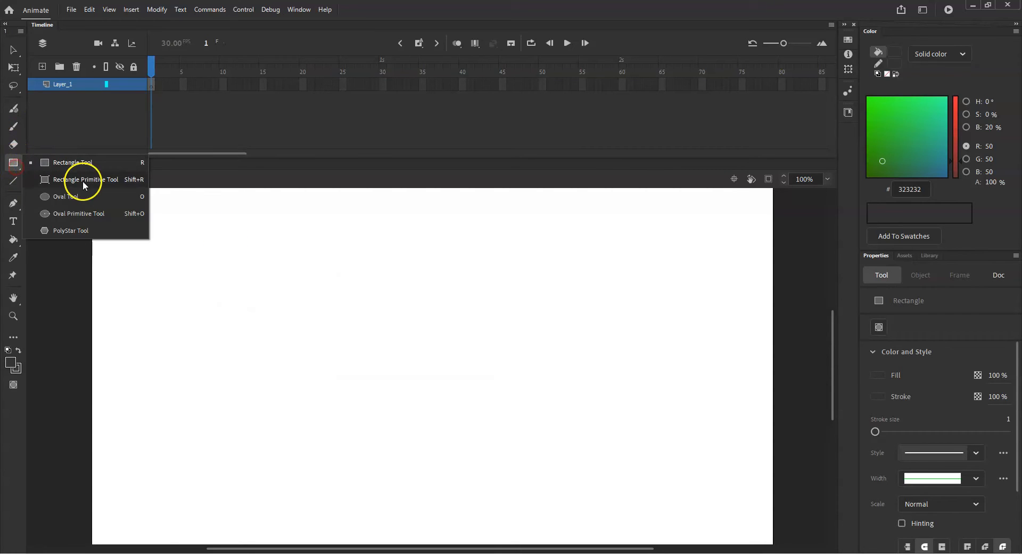
pyautogui.click(79, 196)
pyautogui.moveTo(413, 284); pyautogui.dragTo(552, 421)
pyautogui.hotkey('ctrl', 'z')
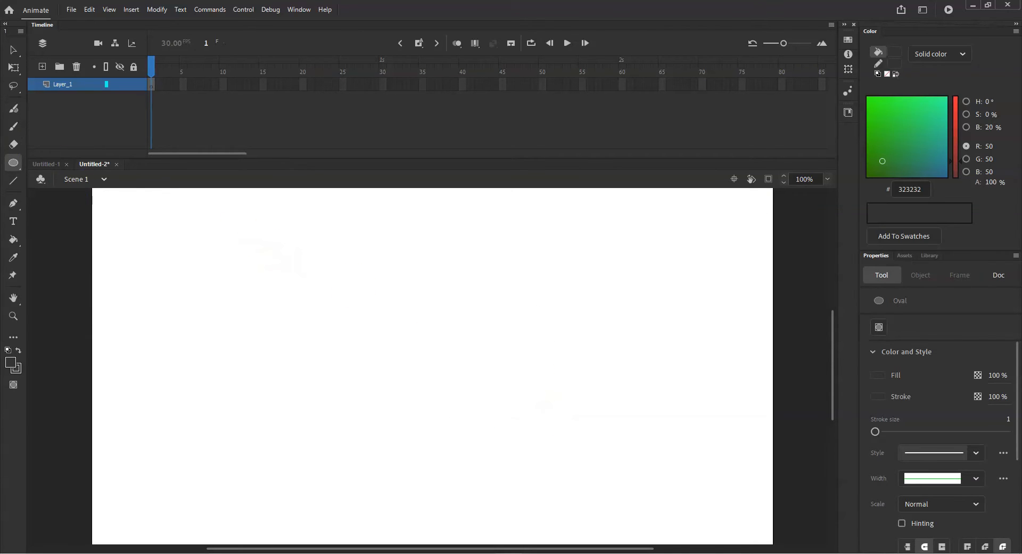
# Step: Draw a filled upright pentagon with the PolyStar tool and undo it
pyautogui.click(13, 162)
pyautogui.click(78, 231)
pyautogui.moveTo(330, 285); pyautogui.dragTo(393, 241)
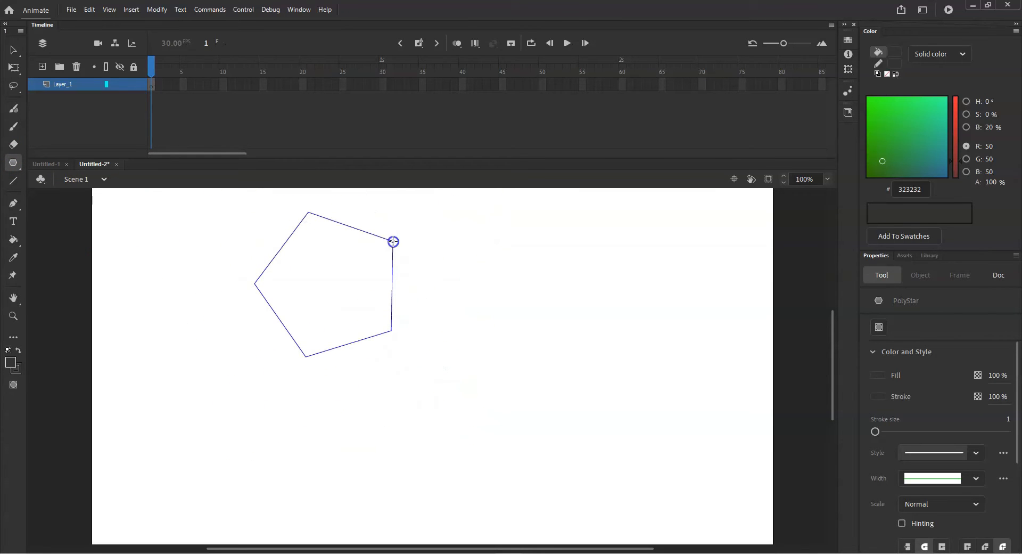
pyautogui.moveTo(393, 242); pyautogui.dragTo(399, 263)
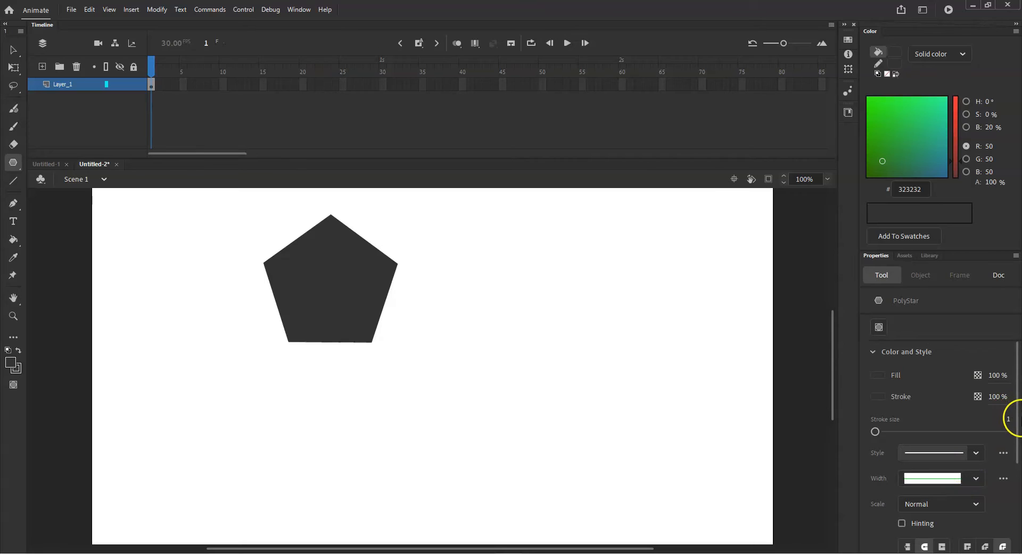
pyautogui.moveTo(1011, 423); pyautogui.dragTo(963, 366)
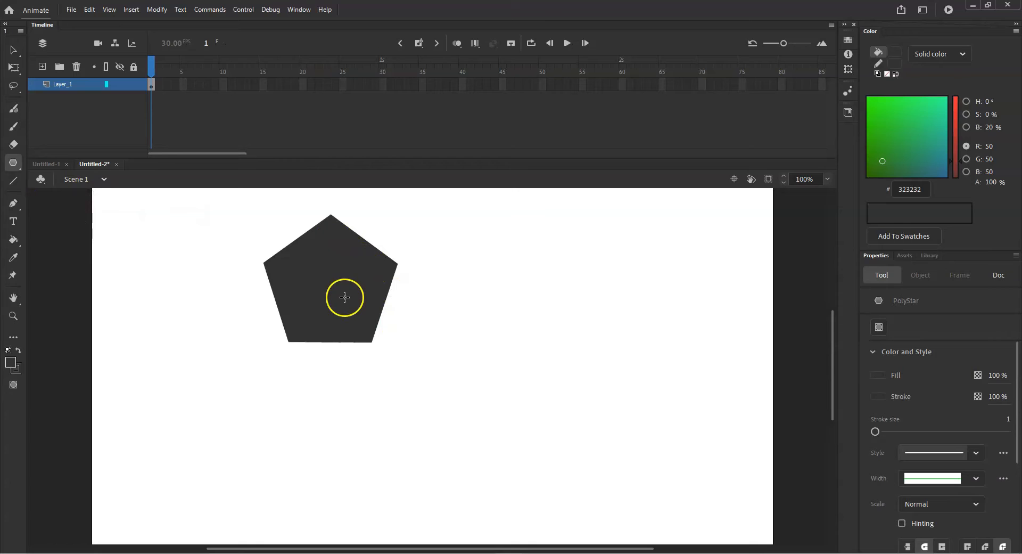
pyautogui.hotkey('ctrl', 'z')
# Step: Draw two trial diagonal lines across the stage with the Line tool, undoing each one
pyautogui.click(14, 181)
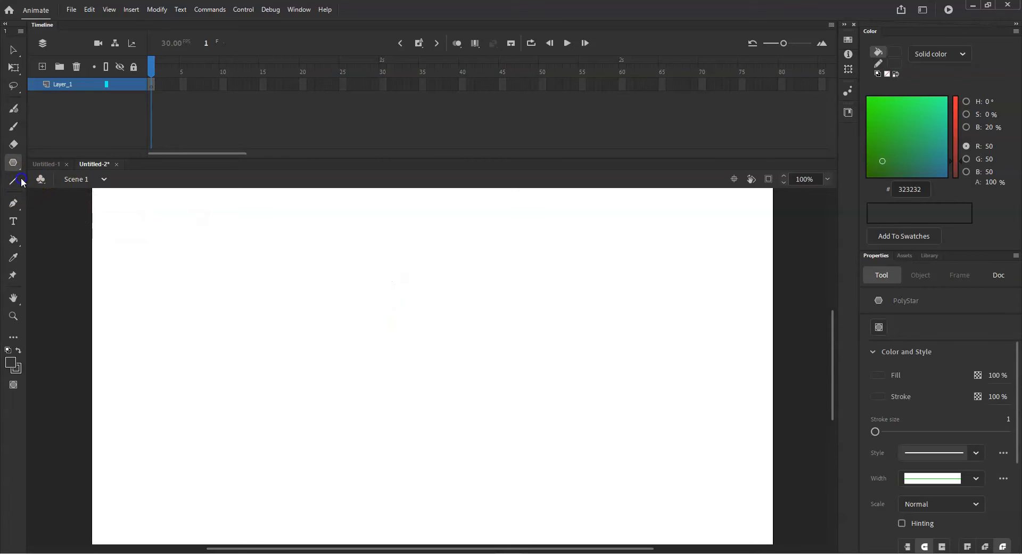
pyautogui.moveTo(265, 291); pyautogui.dragTo(553, 429)
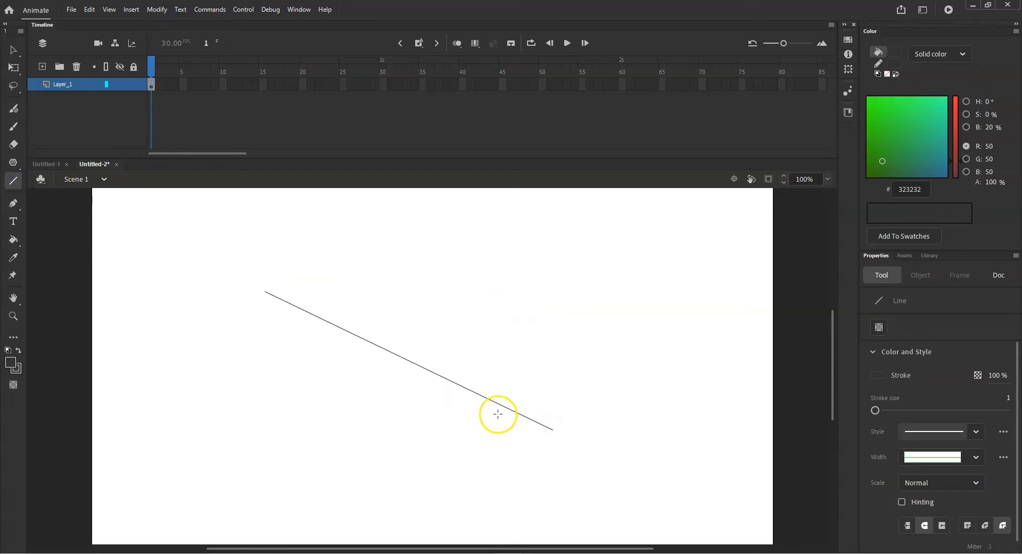
pyautogui.hotkey('ctrl', 'z')
pyautogui.moveTo(586, 276); pyautogui.dragTo(287, 372)
pyautogui.hotkey('ctrl', 'z')
# Step: Trace an irregular angular outline in the middle of the stage with the Pen tool
pyautogui.click(14, 203)
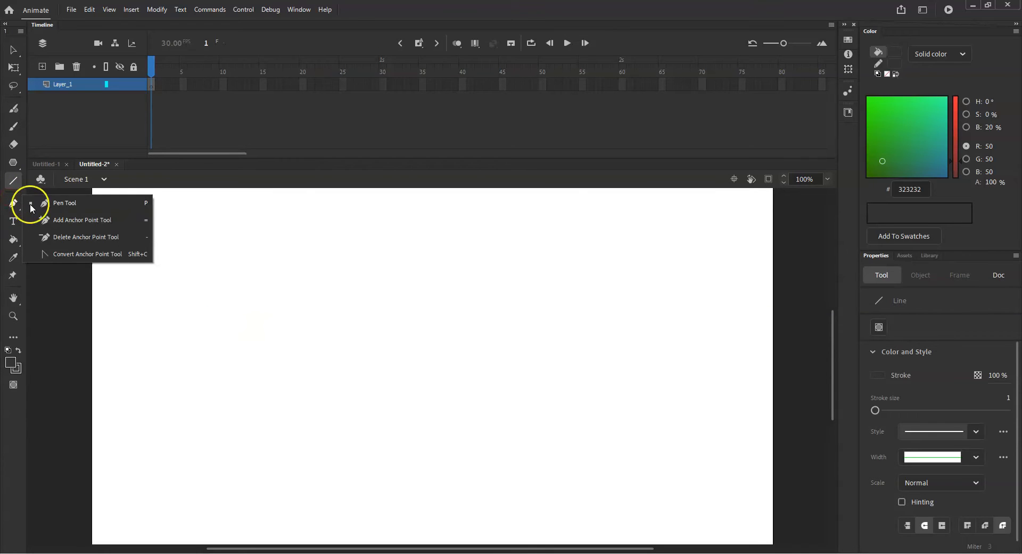
pyautogui.moveTo(372, 284); pyautogui.dragTo(332, 325)
pyautogui.click(331, 332)
pyautogui.click(347, 408)
pyautogui.moveTo(376, 396); pyautogui.dragTo(385, 402)
pyautogui.click(440, 397)
pyautogui.click(440, 381)
pyautogui.click(428, 363)
pyautogui.click(439, 339)
pyautogui.click(436, 308)
pyautogui.click(404, 293)
pyautogui.click(367, 275)
pyautogui.click(372, 283)
pyautogui.moveTo(406, 328)
pyautogui.mouseDown()
pyautogui.moveTo(532, 362)
pyautogui.moveTo(395, 321)
pyautogui.mouseUp()
pyautogui.keyDown('ctrl'); pyautogui.click(394, 384); pyautogui.keyUp('ctrl')
pyautogui.press('Delete')
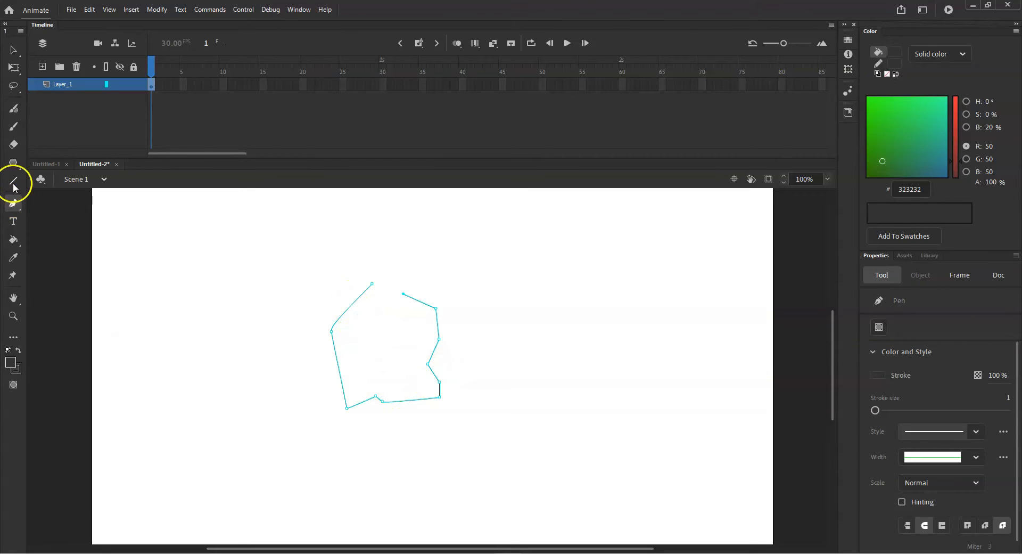
# Step: Select the entire pen outline and delete it from the stage
pyautogui.click(13, 50)
pyautogui.moveTo(266, 250); pyautogui.dragTo(508, 448)
pyautogui.press('Delete')
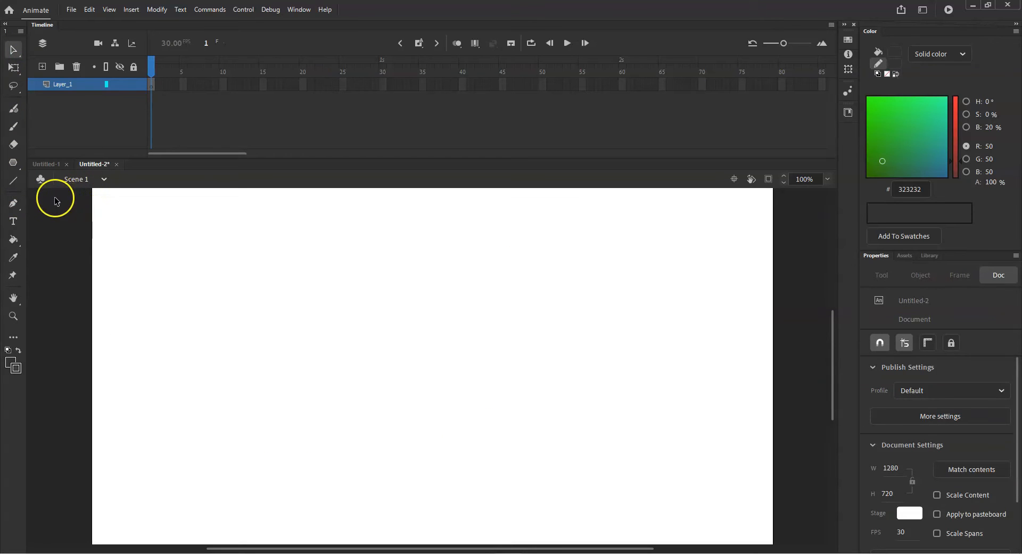
# Step: Place an empty static text field near the stage's centre and look at the Paint Bucket tool's variants
pyautogui.click(13, 220)
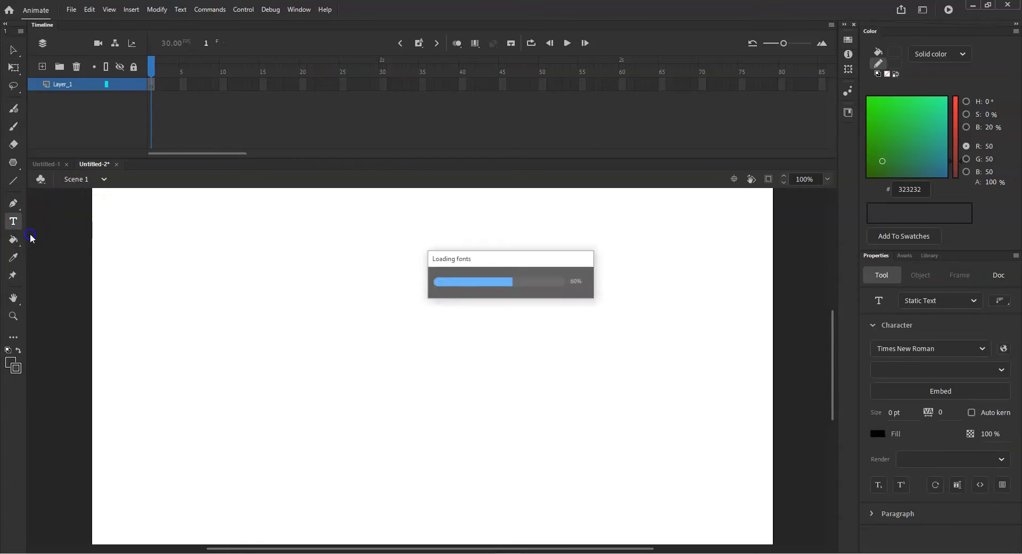
pyautogui.click(448, 324)
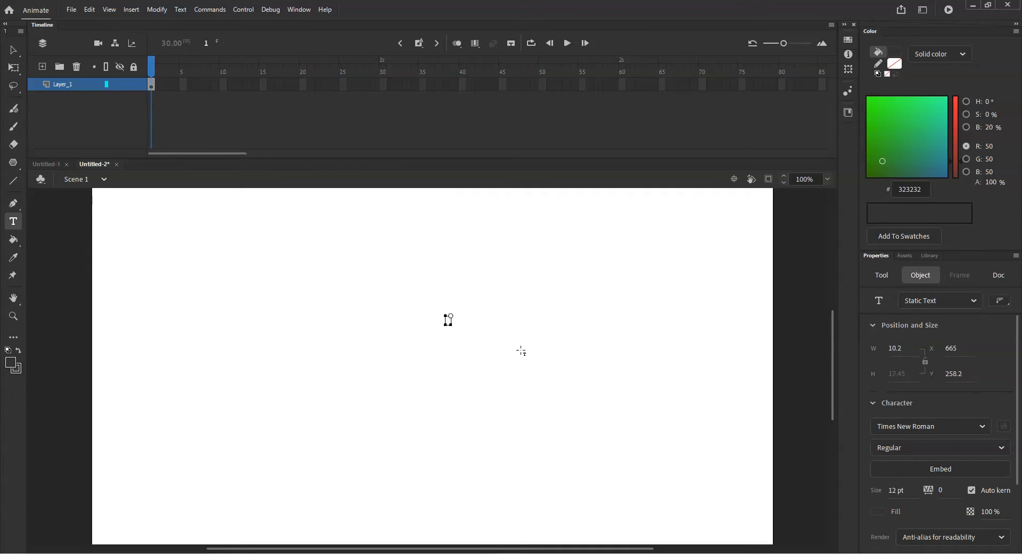
pyautogui.click(13, 239)
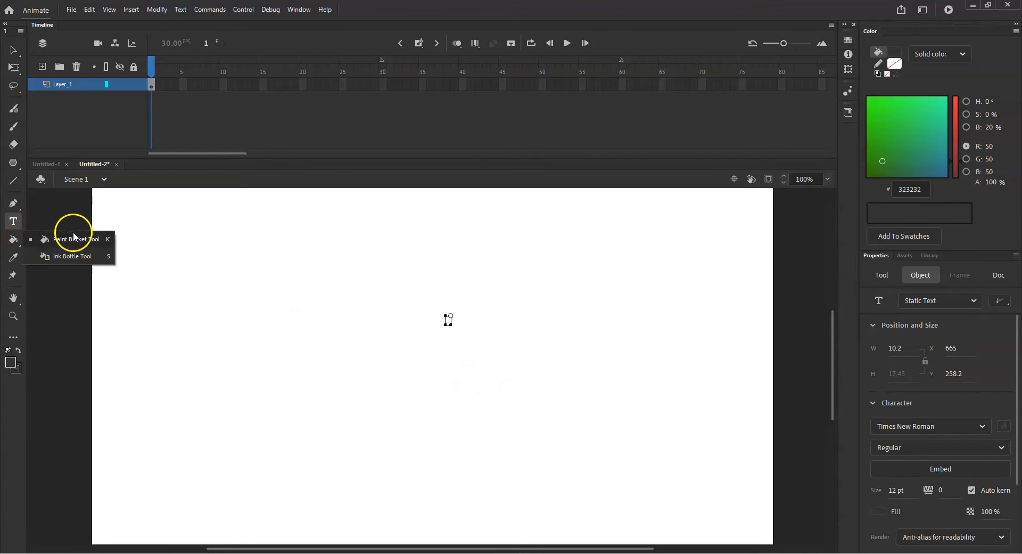
pyautogui.click(7, 245)
# Step: Draw a rough closed quadrilateral from overlapping straight lines and fill its interior with the dark grey #323232
pyautogui.click(22, 181)
pyautogui.moveTo(330, 291)
pyautogui.mouseDown()
pyautogui.moveTo(342, 443)
pyautogui.moveTo(671, 290)
pyautogui.moveTo(620, 309)
pyautogui.moveTo(577, 446)
pyautogui.mouseUp()
pyautogui.moveTo(616, 319); pyautogui.dragTo(635, 343)
pyautogui.moveTo(341, 440)
pyautogui.mouseDown()
pyautogui.moveTo(595, 460)
pyautogui.moveTo(618, 454)
pyautogui.moveTo(617, 443)
pyautogui.mouseUp()
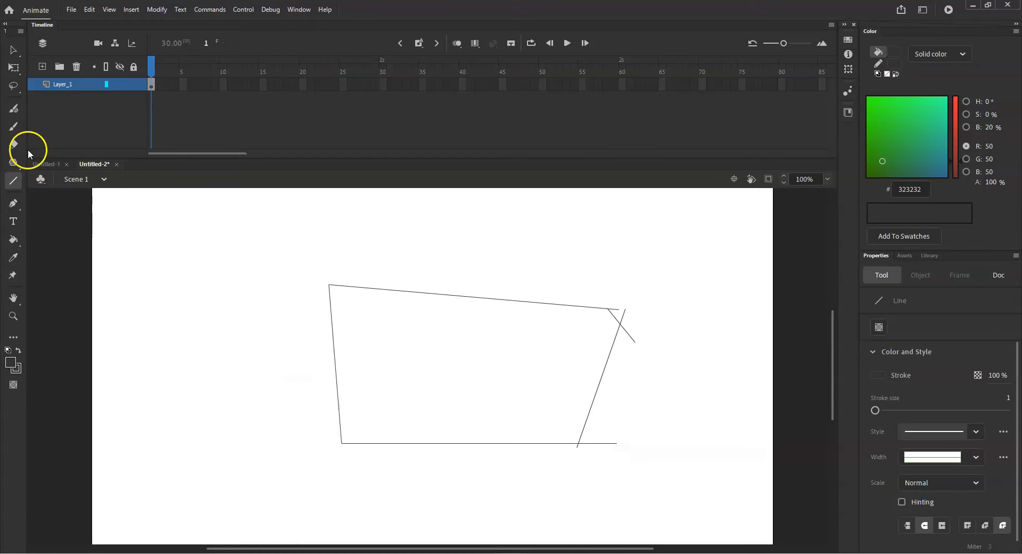
pyautogui.click(13, 239)
pyautogui.click(458, 338)
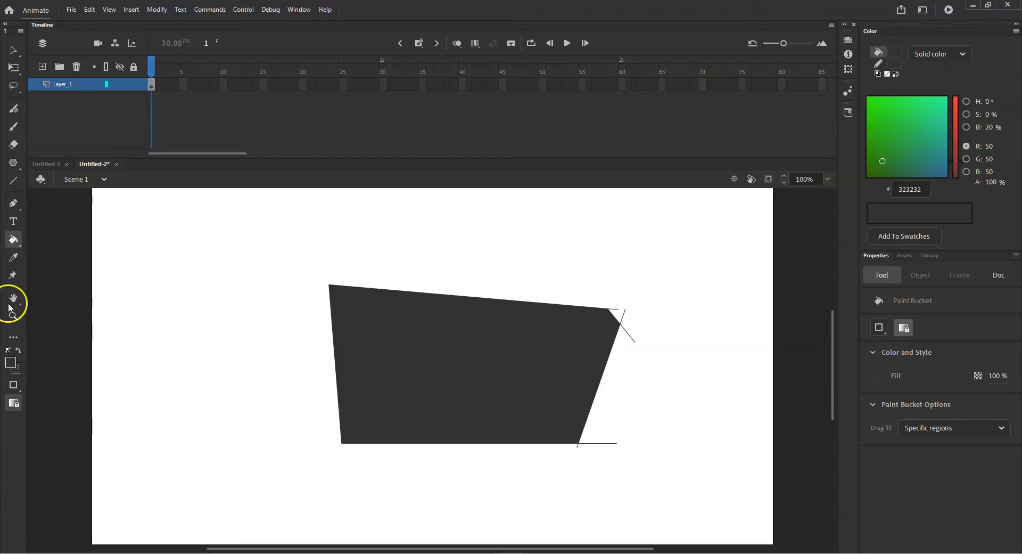
# Step: Sample the quadrilateral's dark grey fill and the empty stage's white with the Eyedropper
pyautogui.click(18, 255)
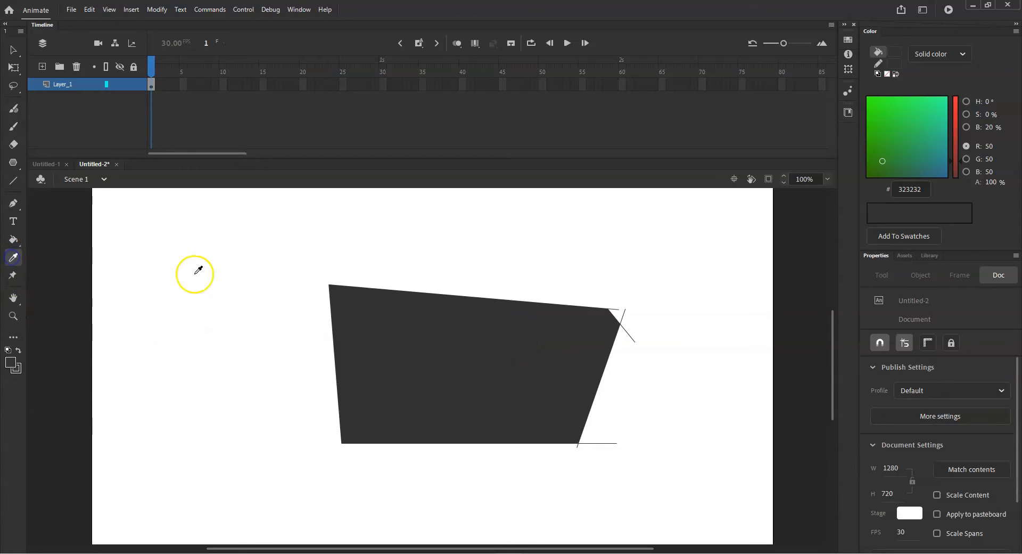
pyautogui.click(484, 365)
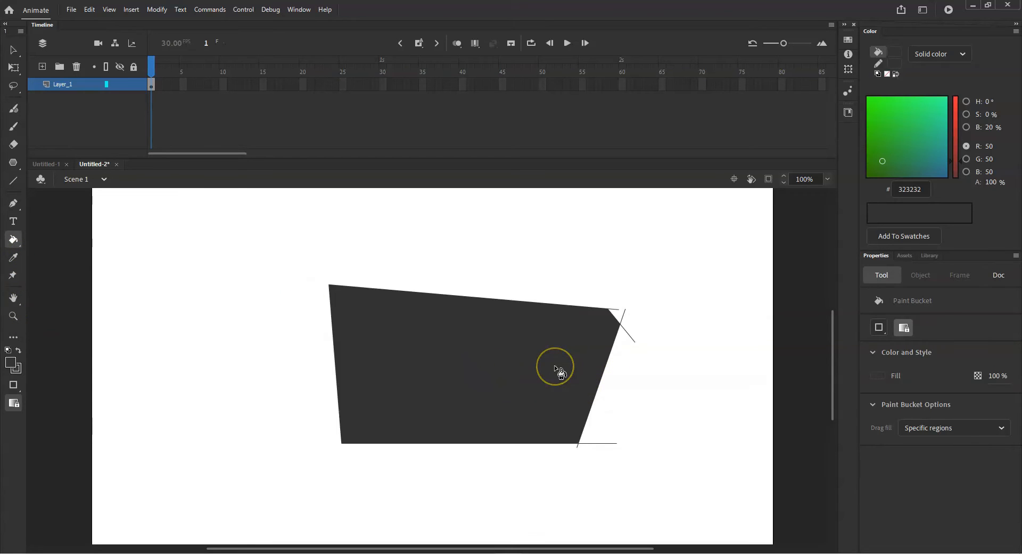
pyautogui.click(537, 365)
pyautogui.click(19, 255)
pyautogui.click(496, 369)
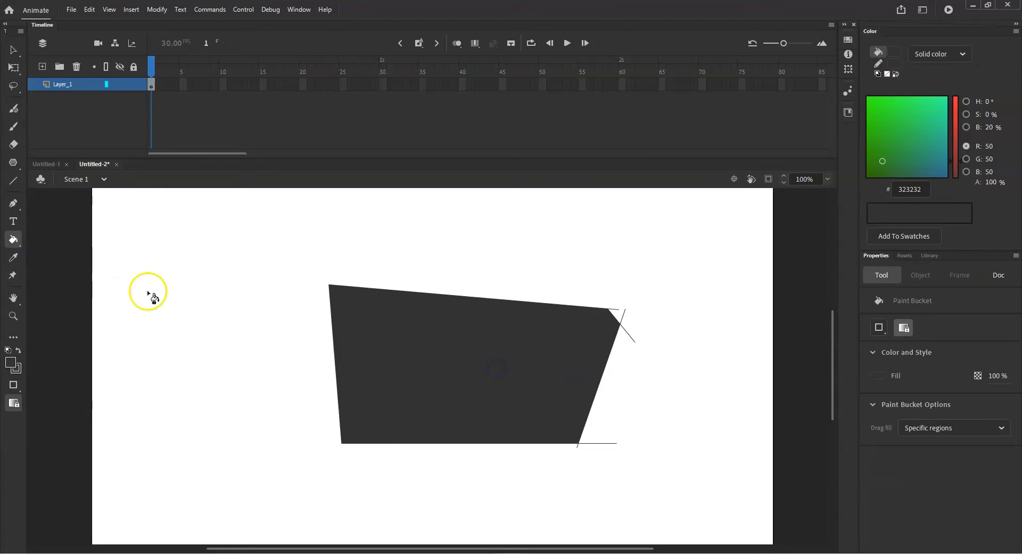
pyautogui.click(13, 257)
pyautogui.click(215, 243)
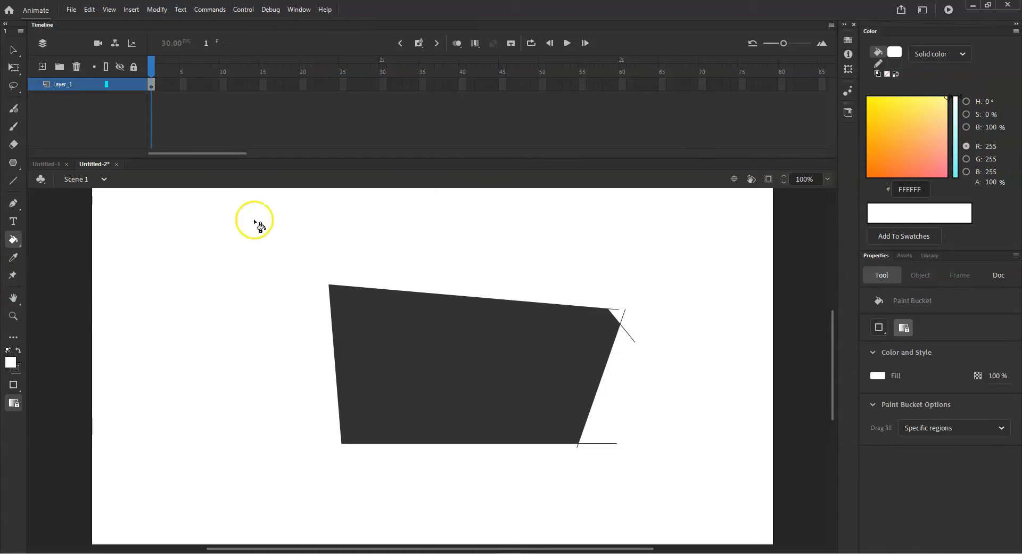
# Step: Activate the Asset Warp tool and select the dark quadrilateral's fill with it
pyautogui.click(14, 276)
pyautogui.click(105, 276)
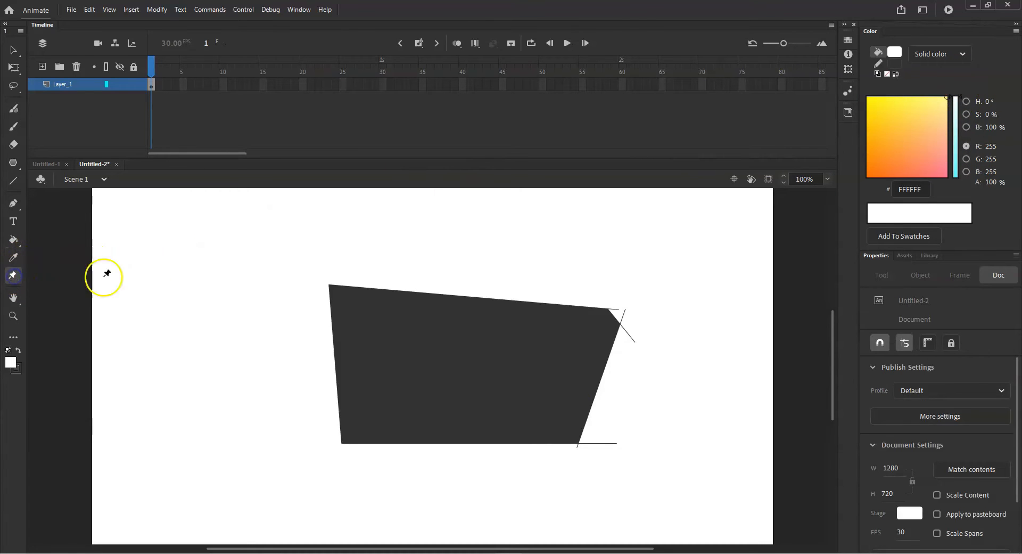
pyautogui.click(589, 371)
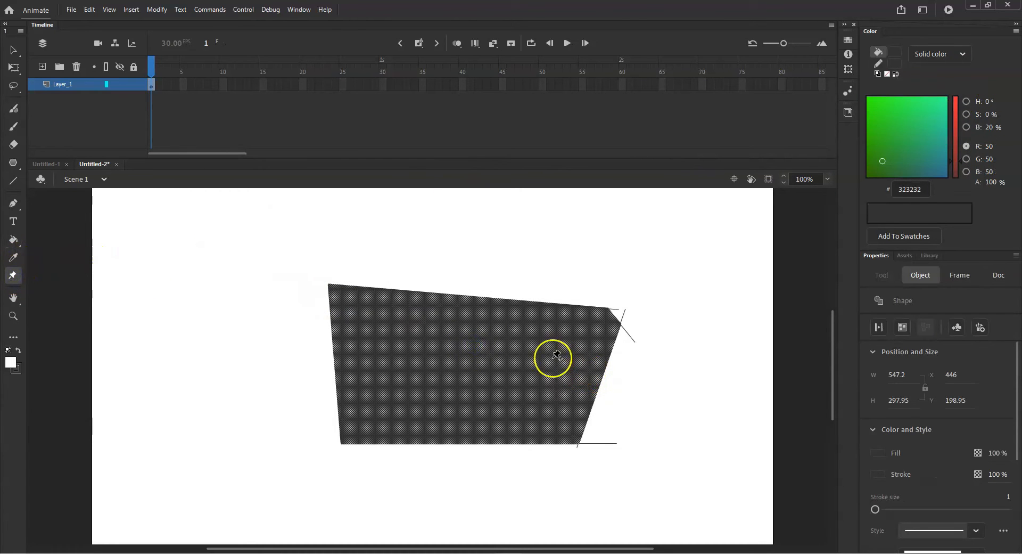
# Step: Pan the stage slightly with the Hand tool and turn the view a little with the Rotation tool
pyautogui.click(9, 301)
pyautogui.click(55, 299)
pyautogui.moveTo(388, 372); pyautogui.dragTo(493, 341)
pyautogui.click(9, 301)
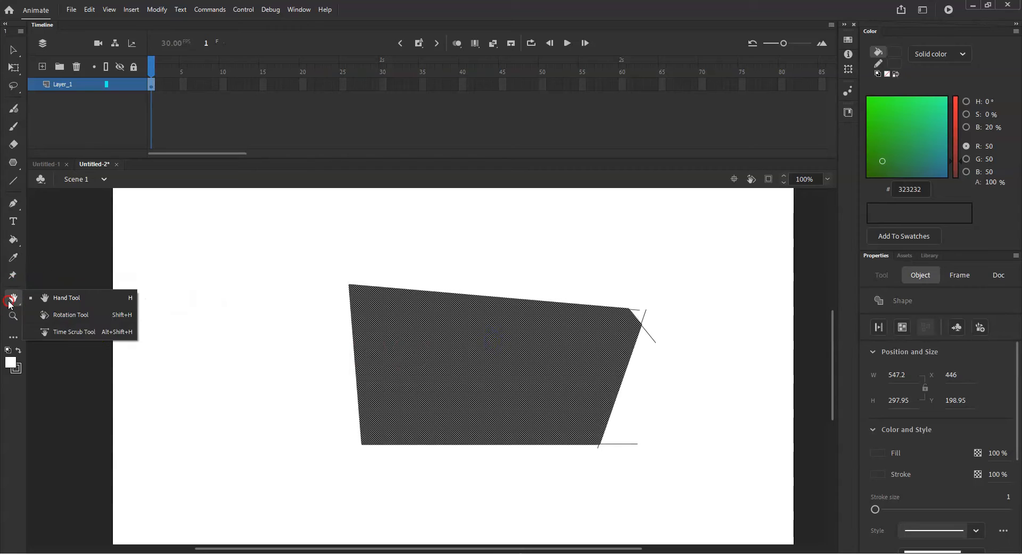
pyautogui.click(92, 318)
pyautogui.moveTo(221, 262); pyautogui.dragTo(173, 233)
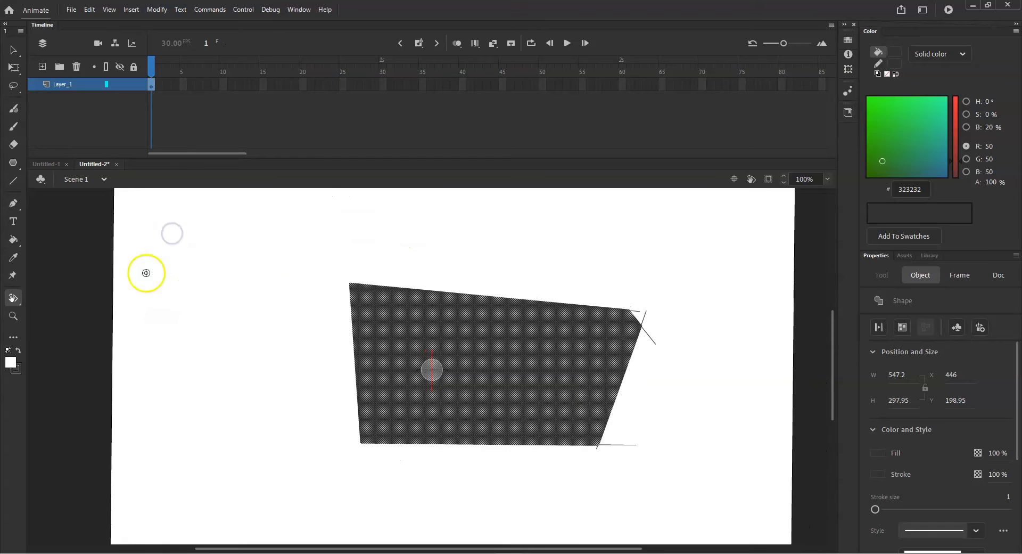
# Step: Look through the Time Scrub, Zoom, Selection and Classic Brush tools and examine the brush's options
pyautogui.click(13, 298)
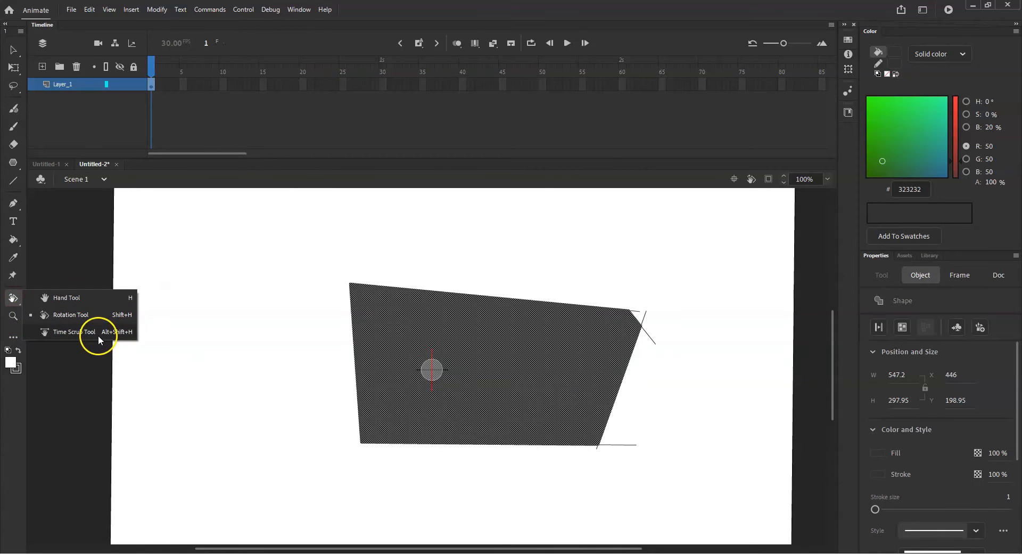
pyautogui.click(97, 333)
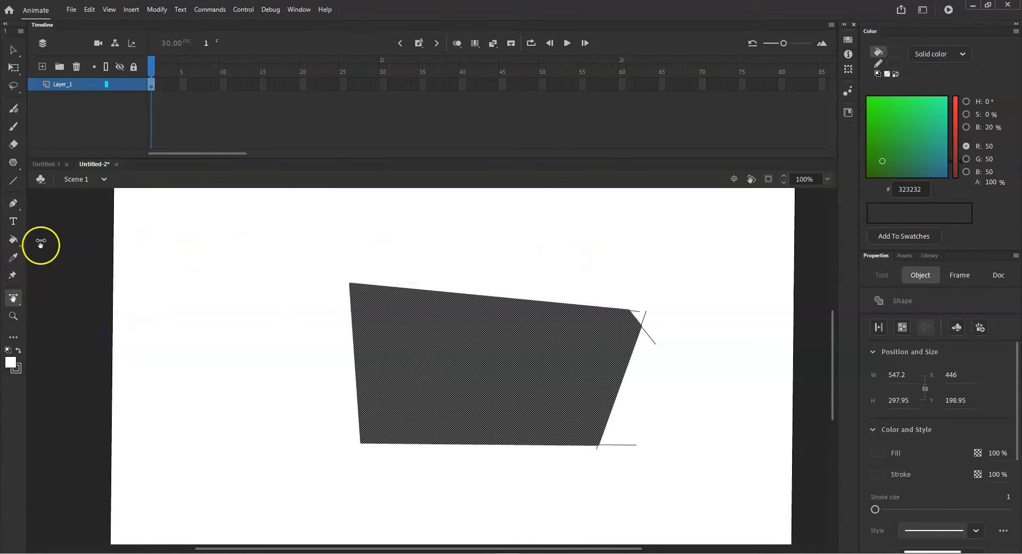
pyautogui.click(14, 317)
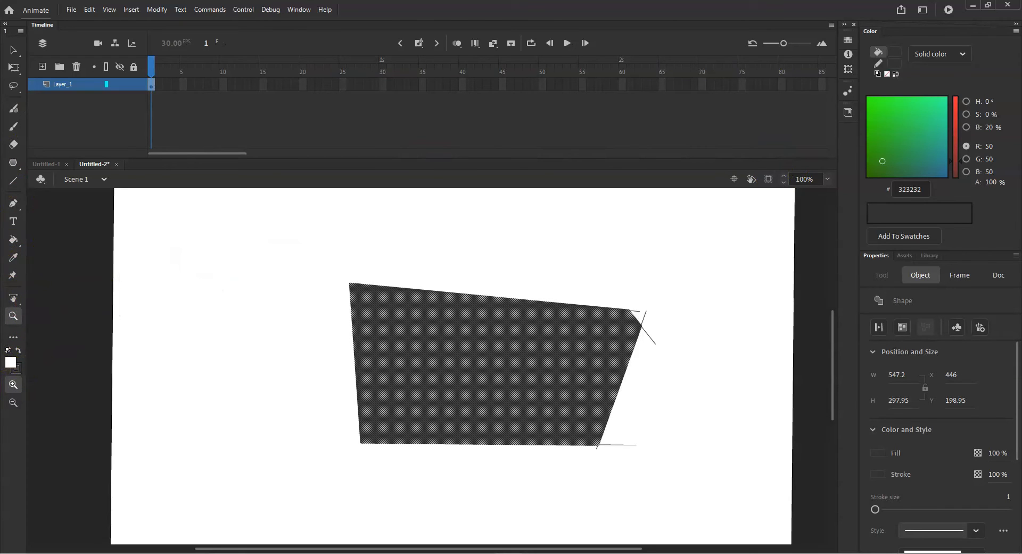
pyautogui.click(14, 50)
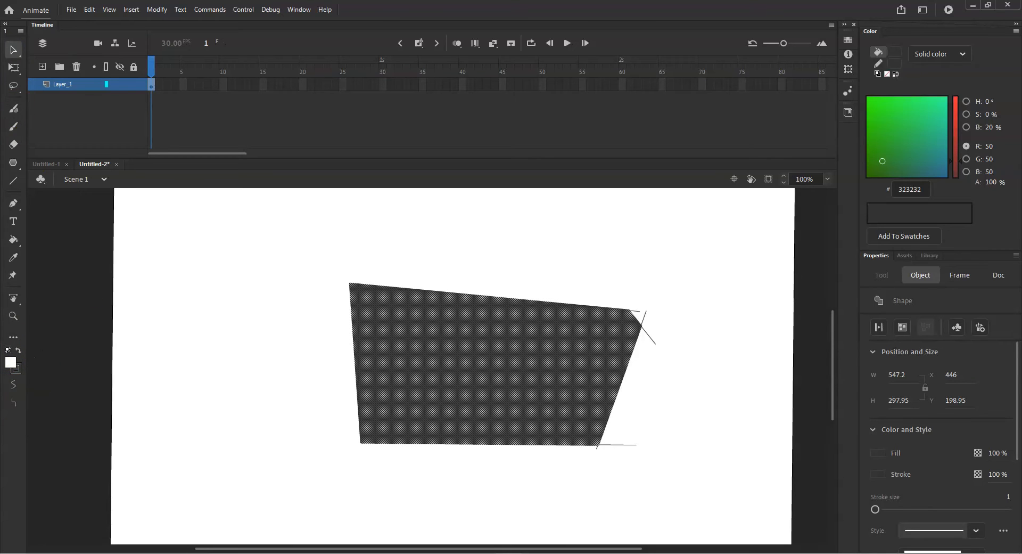
pyautogui.click(15, 129)
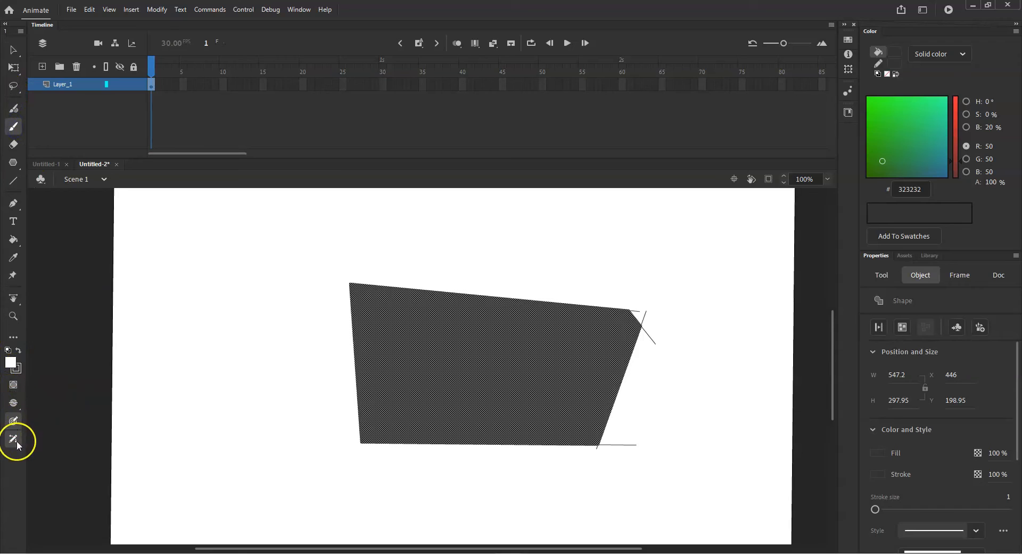
pyautogui.click(14, 420)
pyautogui.click(882, 277)
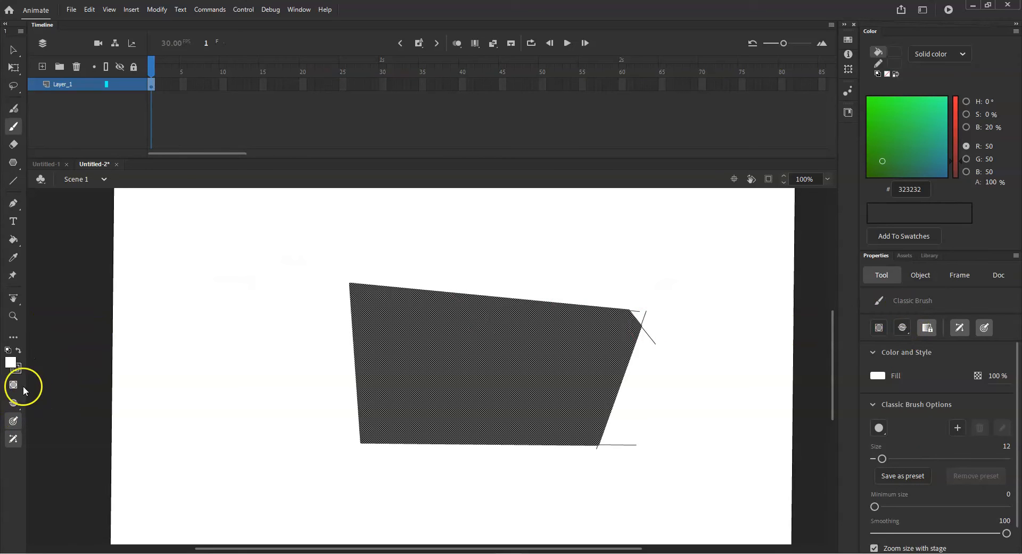
# Step: Select the whole quadrilateral with its overlapping lines and delete it from the stage
pyautogui.click(13, 49)
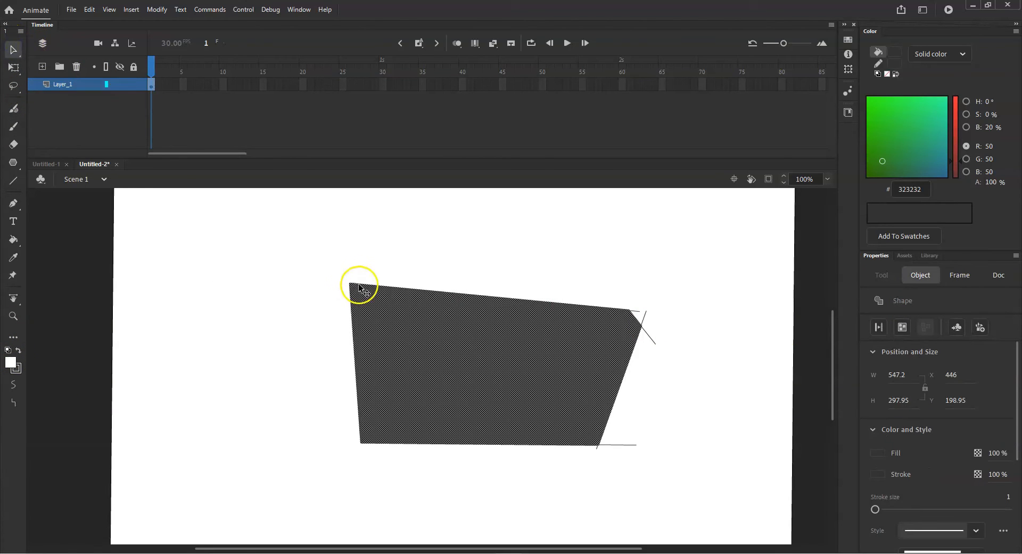
pyautogui.moveTo(785, 505); pyautogui.dragTo(314, 213)
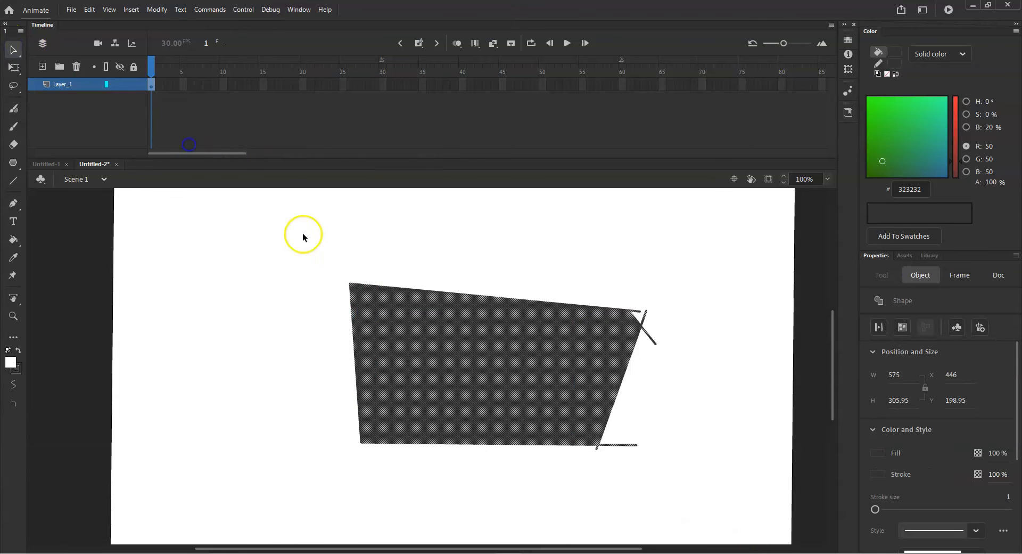
pyautogui.press('Delete')
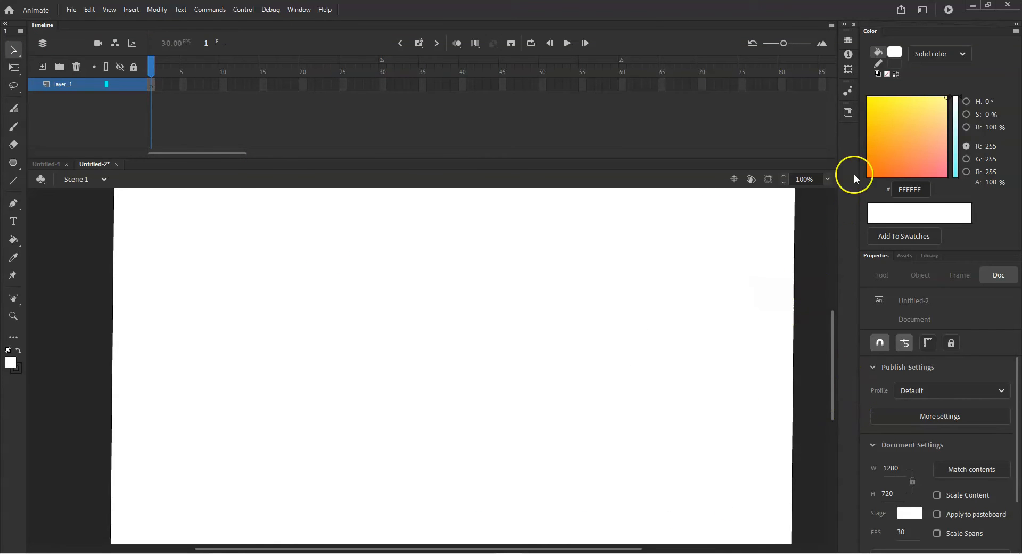
# Step: Set the fill colour to black, #000000
pyautogui.moveTo(943, 99); pyautogui.dragTo(877, 171)
pyautogui.click(716, 301)
pyautogui.moveTo(952, 99); pyautogui.dragTo(962, 181)
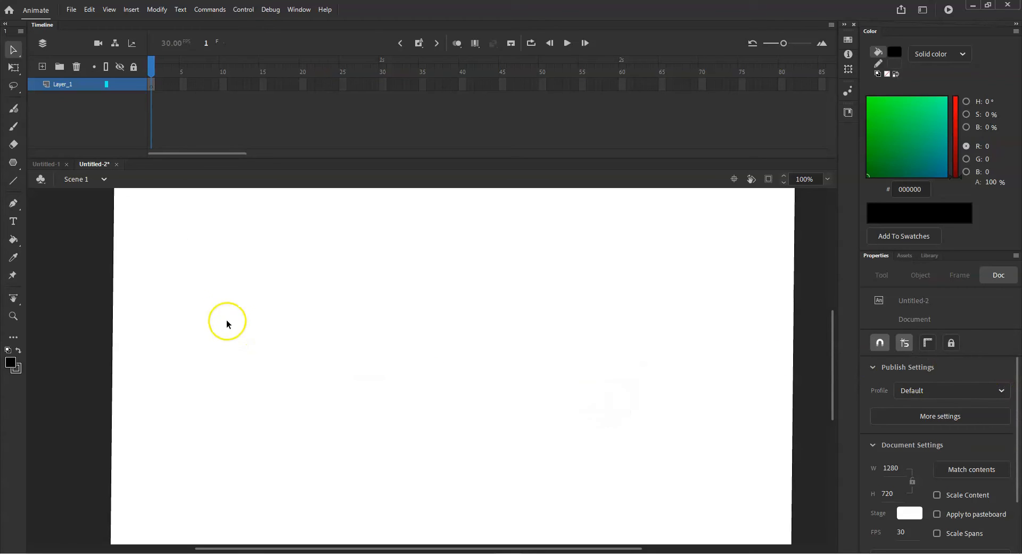
# Step: Add a camera layer to the timeline and turn it off again
pyautogui.click(98, 43)
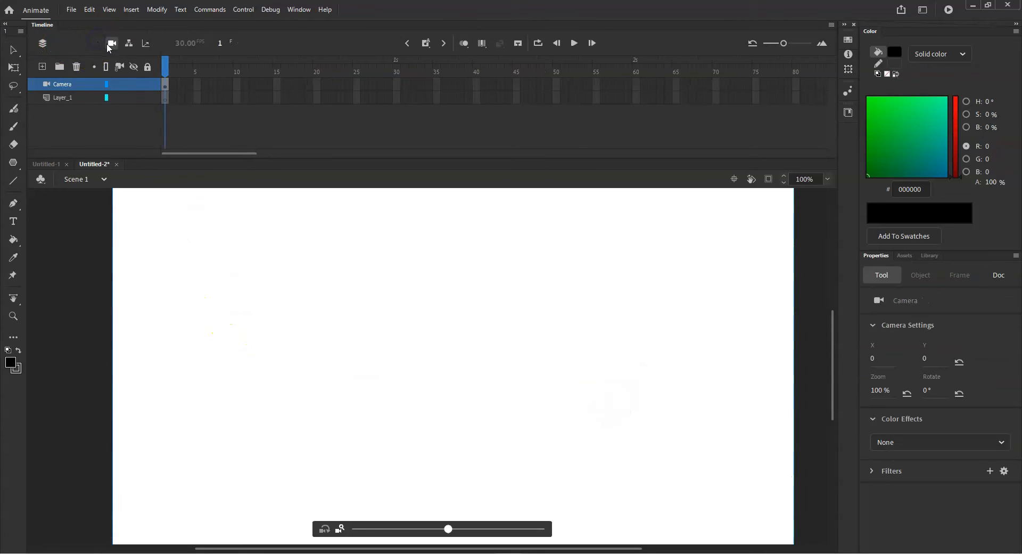
pyautogui.click(110, 45)
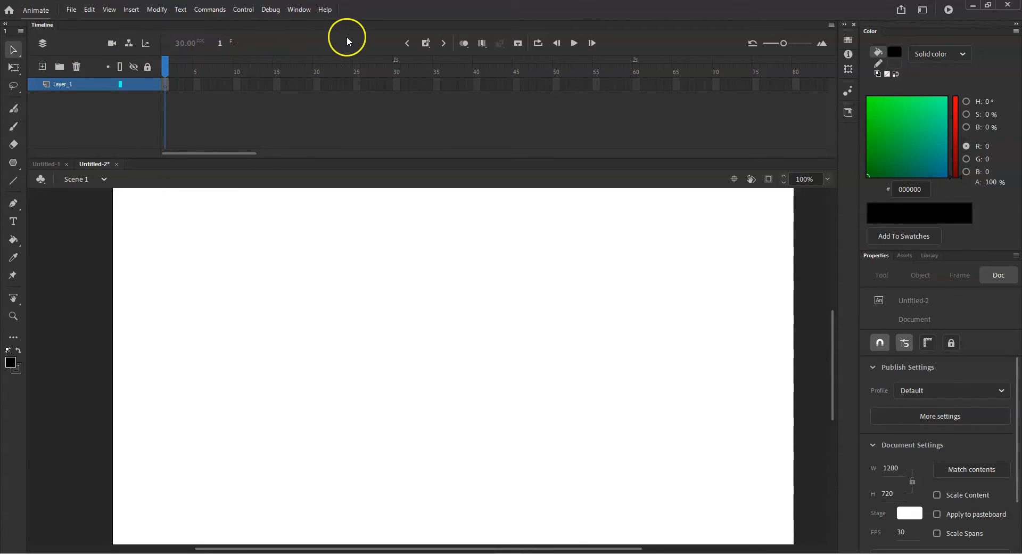
# Step: Examine how Layer_1's timeline is divided by selecting individual frames up to frame 30
pyautogui.click(200, 85)
pyautogui.click(397, 83)
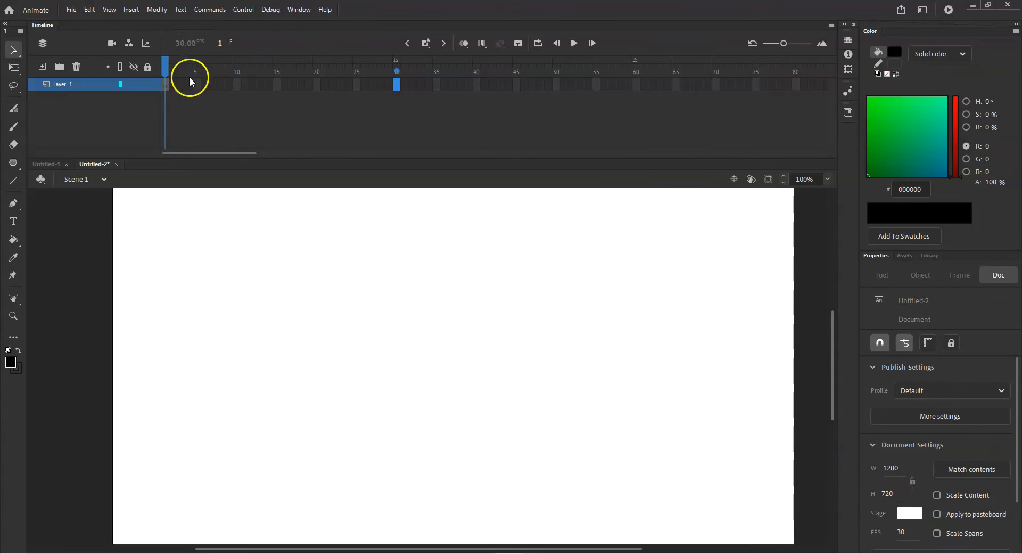
pyautogui.click(203, 84)
pyautogui.click(269, 86)
pyautogui.click(326, 85)
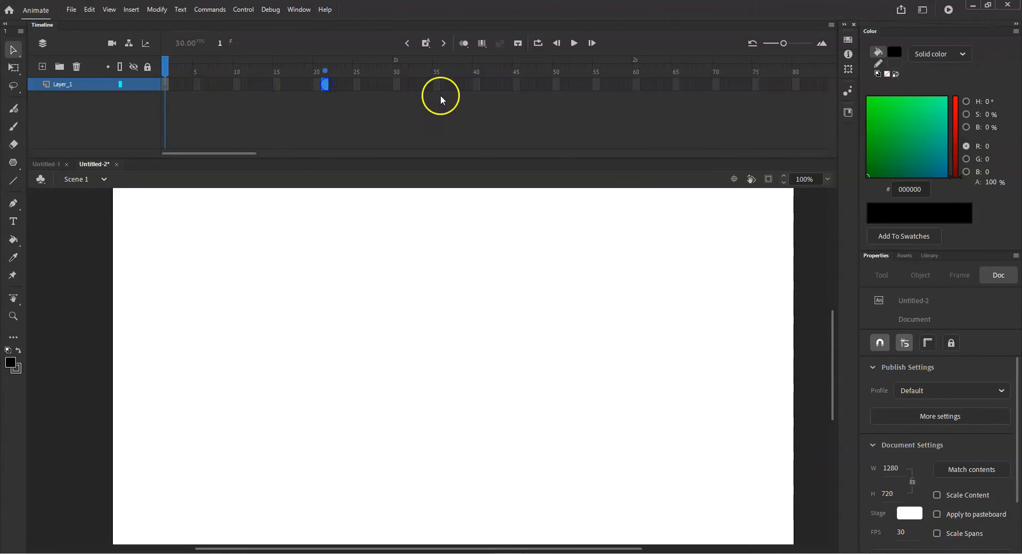
pyautogui.click(398, 84)
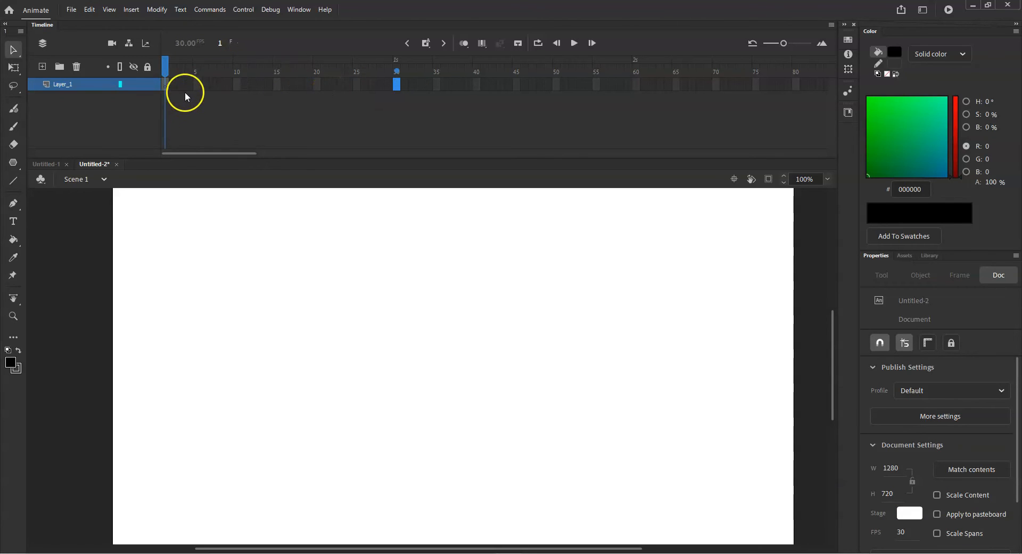
# Step: Insert a keyframe at frame 2 of Layer_1 and paint a looping black squiggle on it with the Classic Brush
pyautogui.click(164, 85)
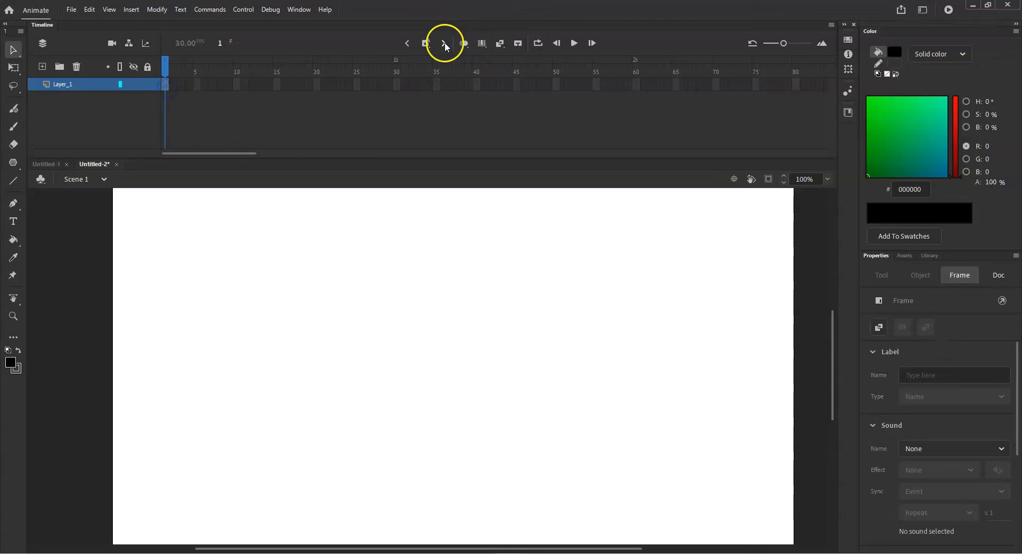
pyautogui.click(429, 49)
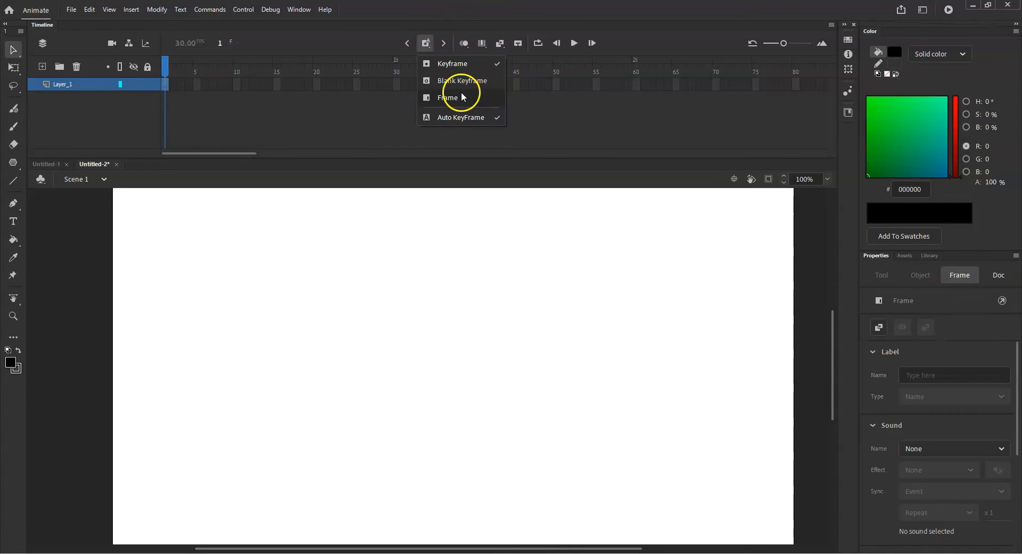
pyautogui.click(478, 63)
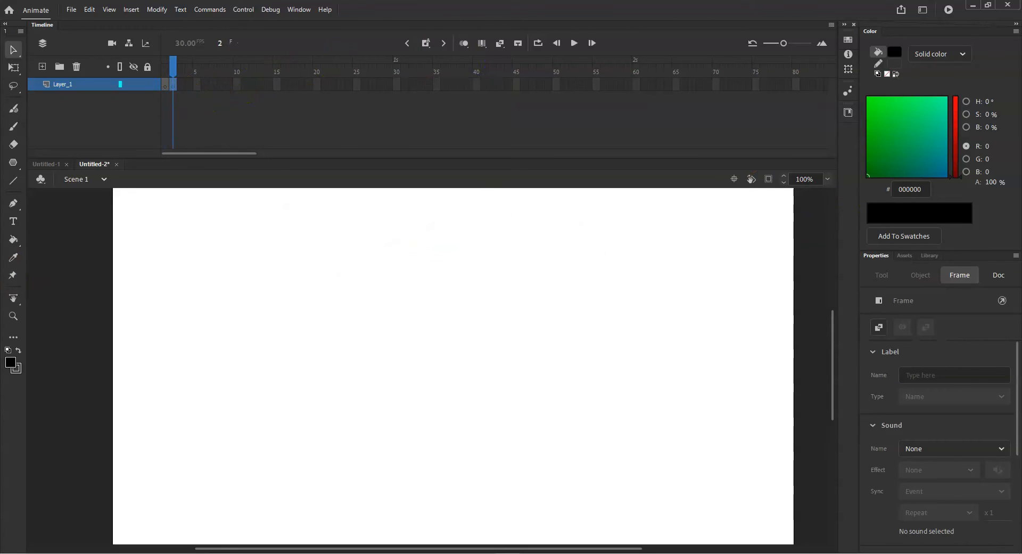
pyautogui.click(14, 126)
pyautogui.moveTo(252, 294); pyautogui.dragTo(343, 371)
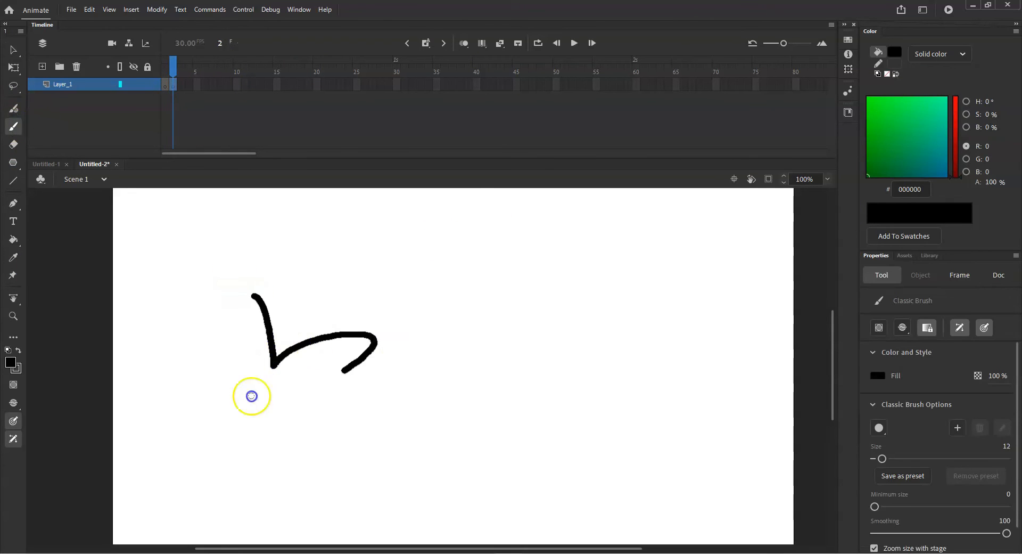
pyautogui.moveTo(252, 396); pyautogui.dragTo(422, 407)
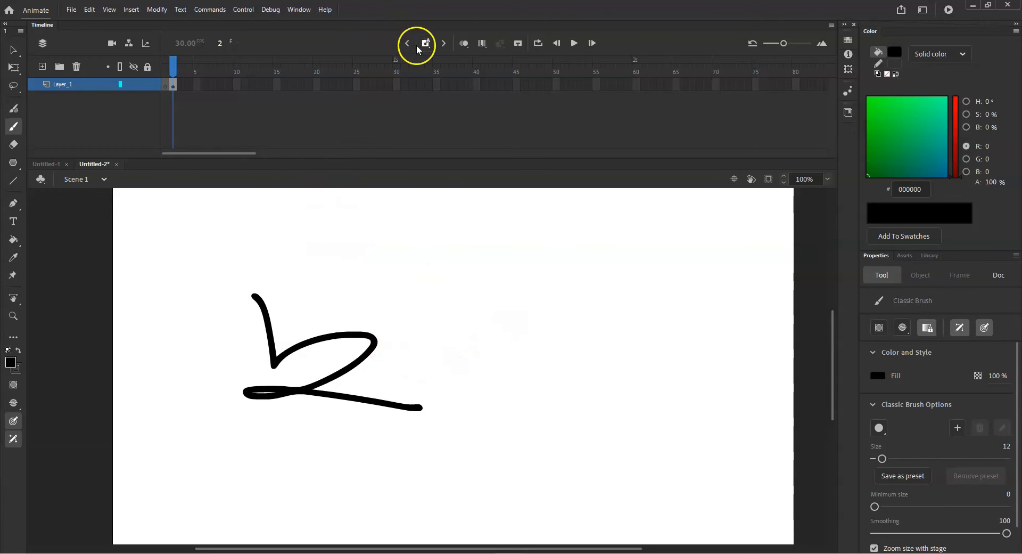
# Step: Extend the squiggle's exposure by inserting frames up to frame 5
pyautogui.click(197, 83)
pyautogui.click(433, 50)
pyautogui.click(440, 96)
pyautogui.moveTo(180, 87)
pyautogui.mouseDown()
pyautogui.moveTo(197, 85)
pyautogui.moveTo(170, 85)
pyautogui.moveTo(196, 86)
pyautogui.mouseUp()
# Step: Insert a blank keyframe at frame 6 and paint a long black line with a small spike across the stage
pyautogui.click(203, 81)
pyautogui.click(426, 43)
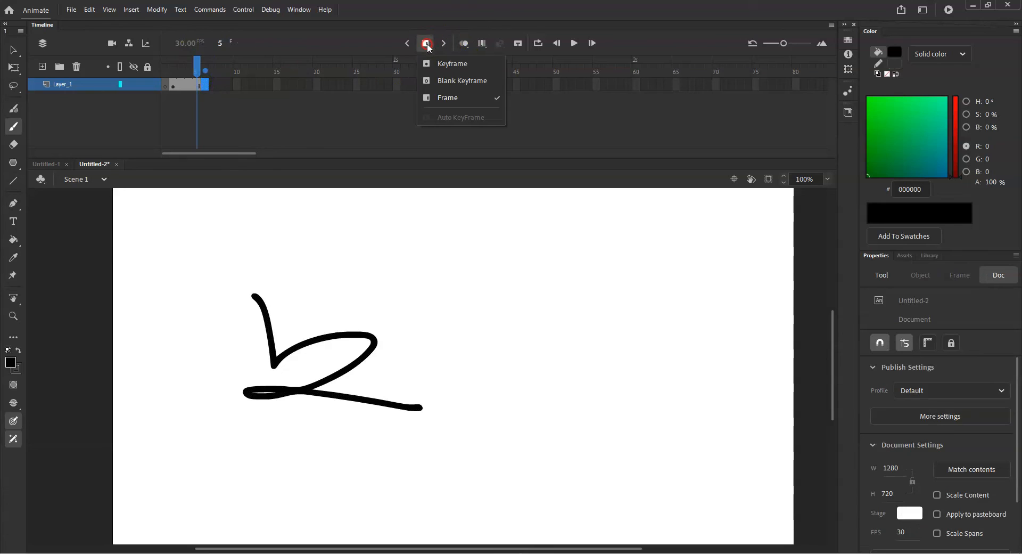
pyautogui.click(453, 81)
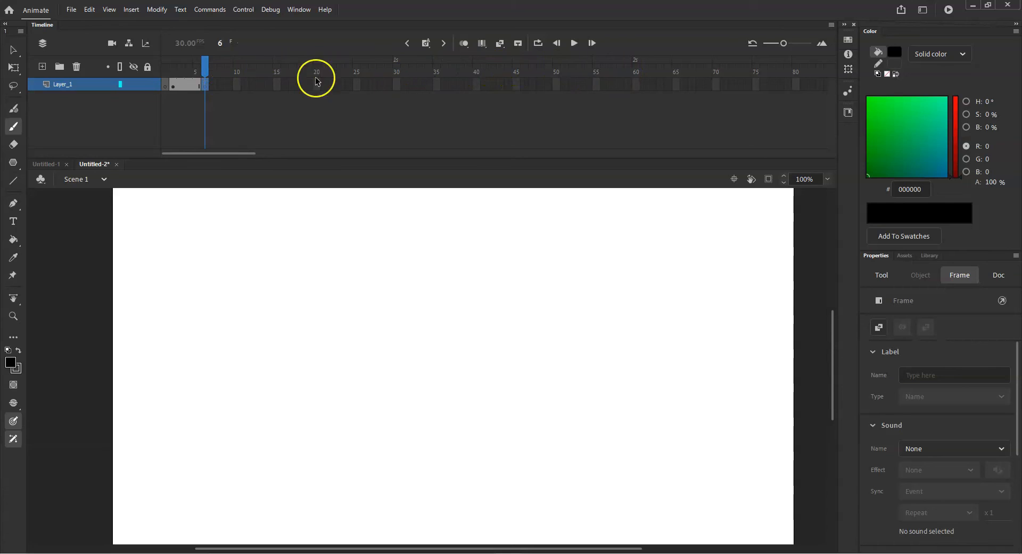
pyautogui.click(182, 85)
pyautogui.click(211, 86)
pyautogui.moveTo(260, 249)
pyautogui.mouseDown()
pyautogui.moveTo(351, 327)
pyautogui.moveTo(563, 334)
pyautogui.mouseUp()
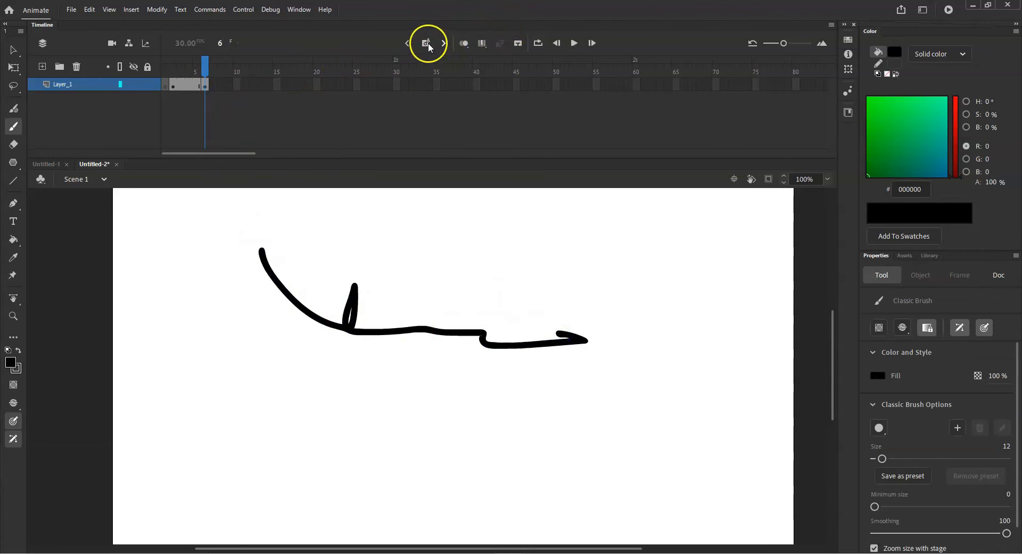
# Step: Turn on onion skinning and paint a long wavy black line on frame 4 between the two existing drawings
pyautogui.click(462, 44)
pyautogui.moveTo(210, 70)
pyautogui.mouseDown()
pyautogui.moveTo(172, 72)
pyautogui.moveTo(207, 73)
pyautogui.moveTo(190, 70)
pyautogui.mouseUp()
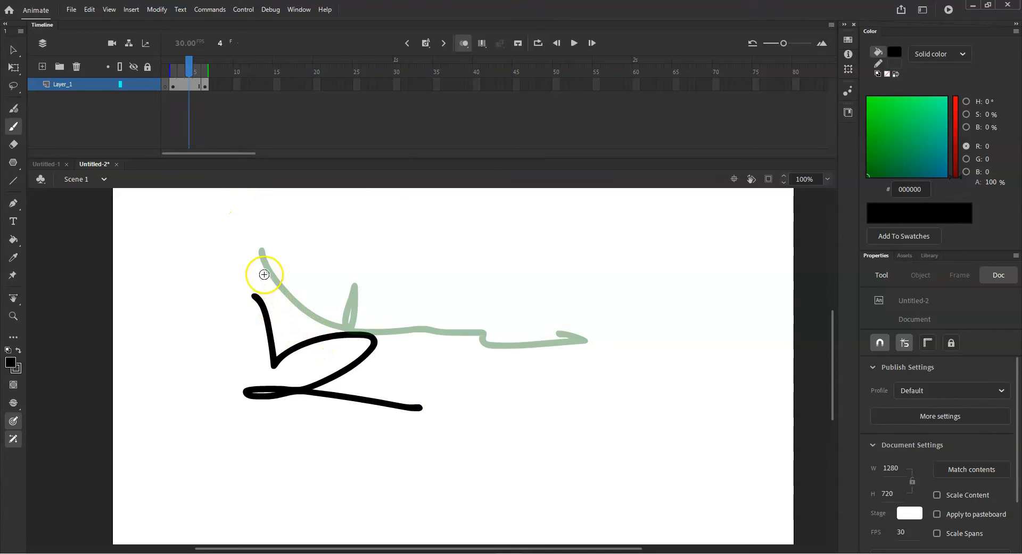
pyautogui.moveTo(255, 273)
pyautogui.mouseDown()
pyautogui.moveTo(299, 333)
pyautogui.moveTo(353, 352)
pyautogui.moveTo(481, 374)
pyautogui.moveTo(424, 331)
pyautogui.moveTo(484, 372)
pyautogui.moveTo(581, 364)
pyautogui.moveTo(633, 369)
pyautogui.mouseUp()
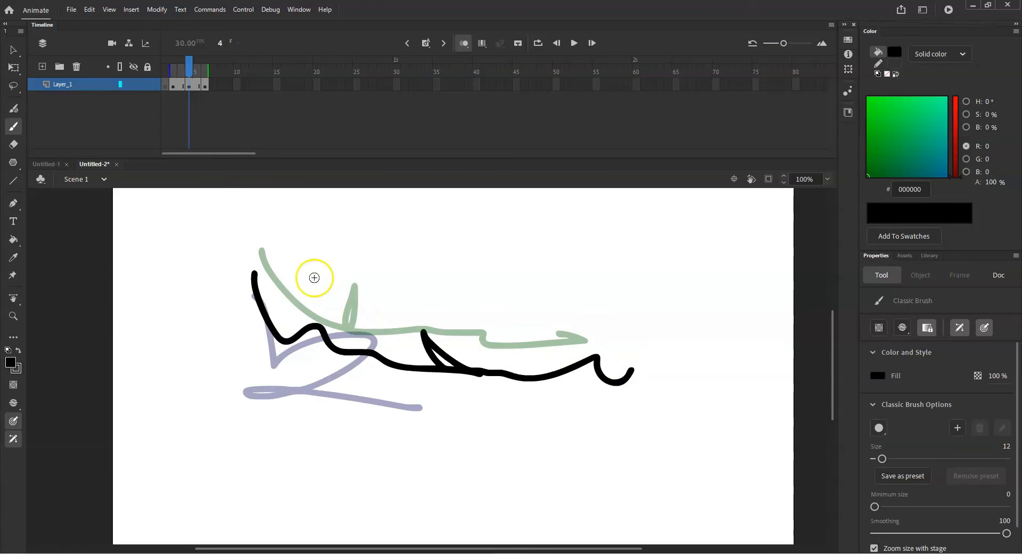
# Step: View the drawings on frames 6 and 4 with onion skinning and check the Edit Multiple Frames options
pyautogui.moveTo(187, 71)
pyautogui.mouseDown()
pyautogui.moveTo(166, 69)
pyautogui.moveTo(198, 70)
pyautogui.mouseUp()
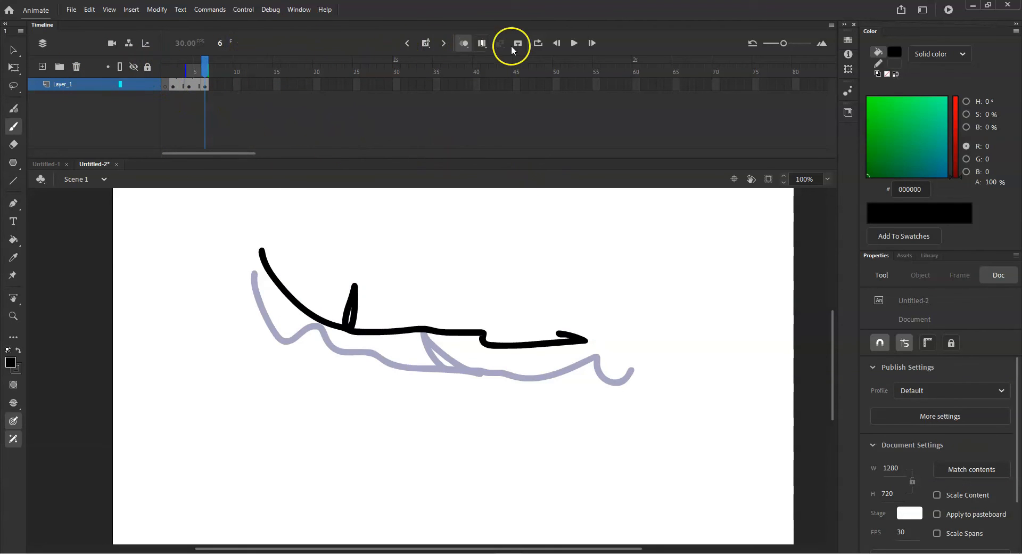
pyautogui.click(482, 44)
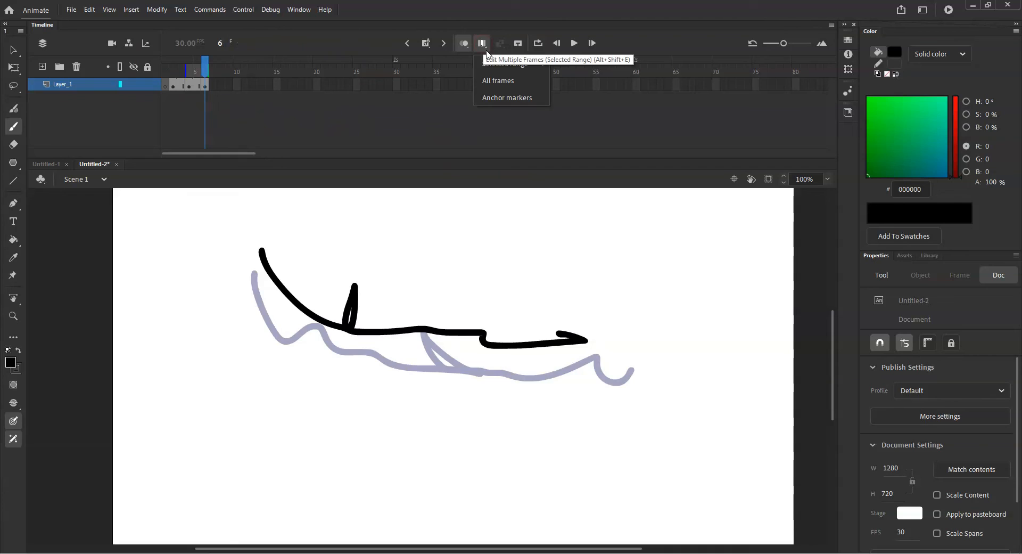
pyautogui.click(481, 44)
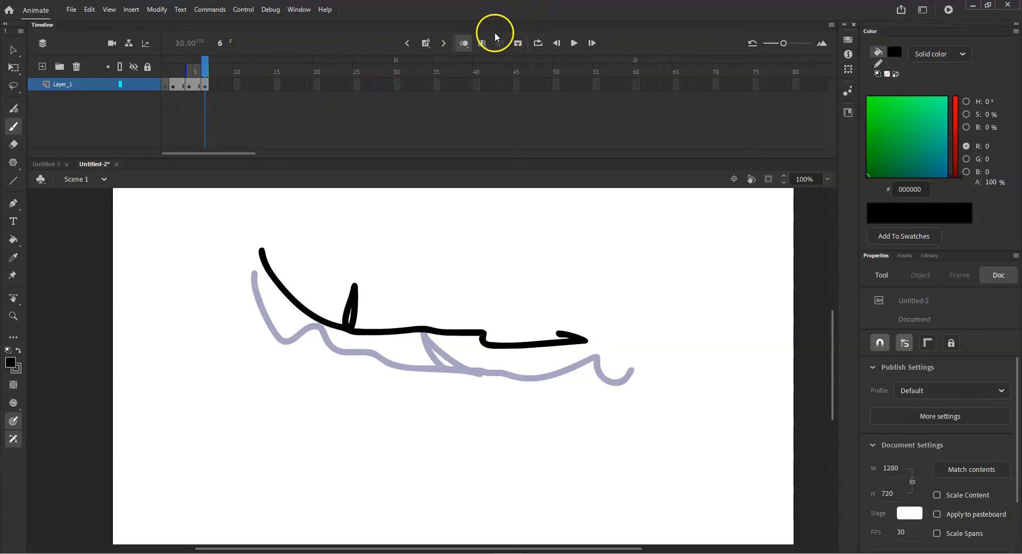
pyautogui.click(189, 70)
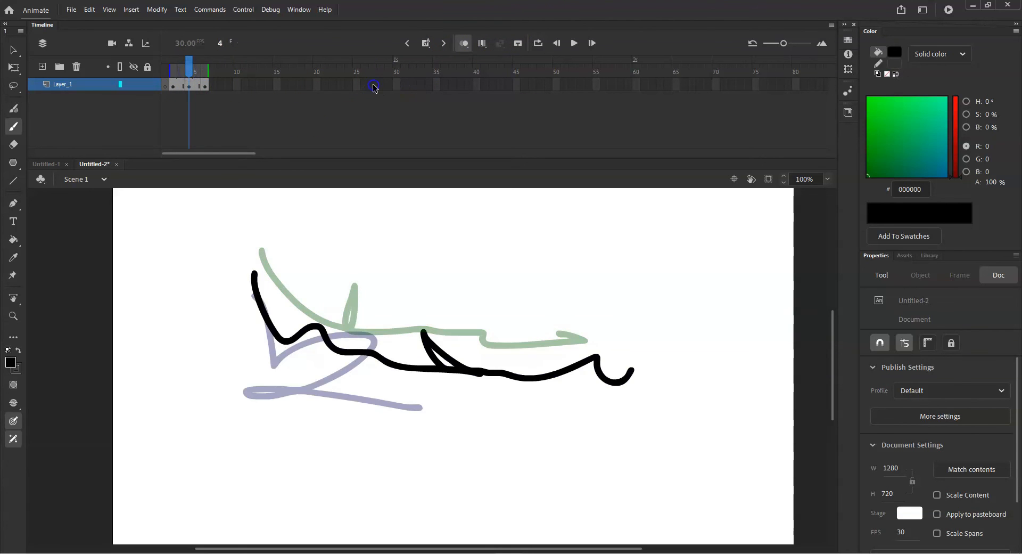
# Step: Insert a blank keyframe at frame 25 of Layer_1 and paint a short black zigzag line on it
pyautogui.click(357, 84)
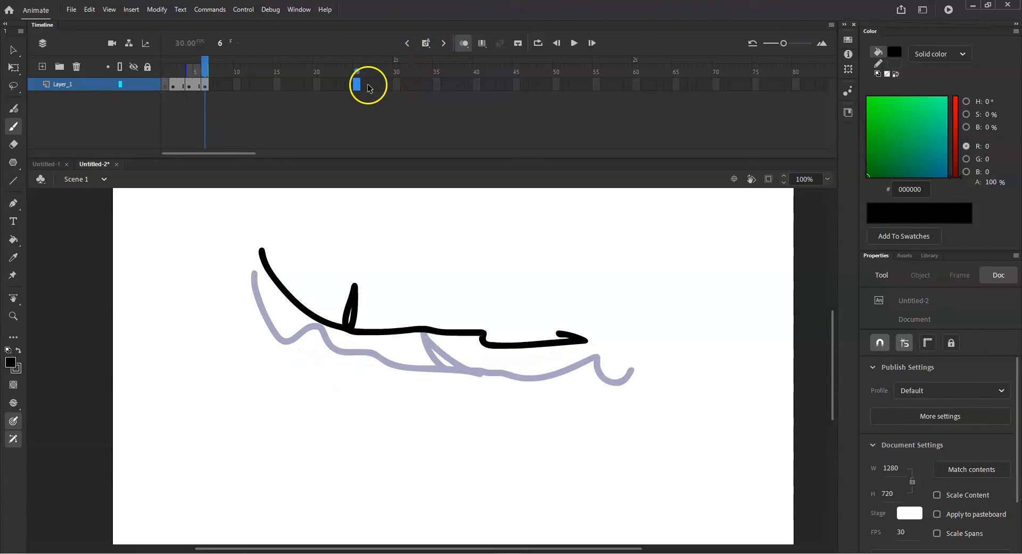
pyautogui.moveTo(415, 242); pyautogui.dragTo(540, 269)
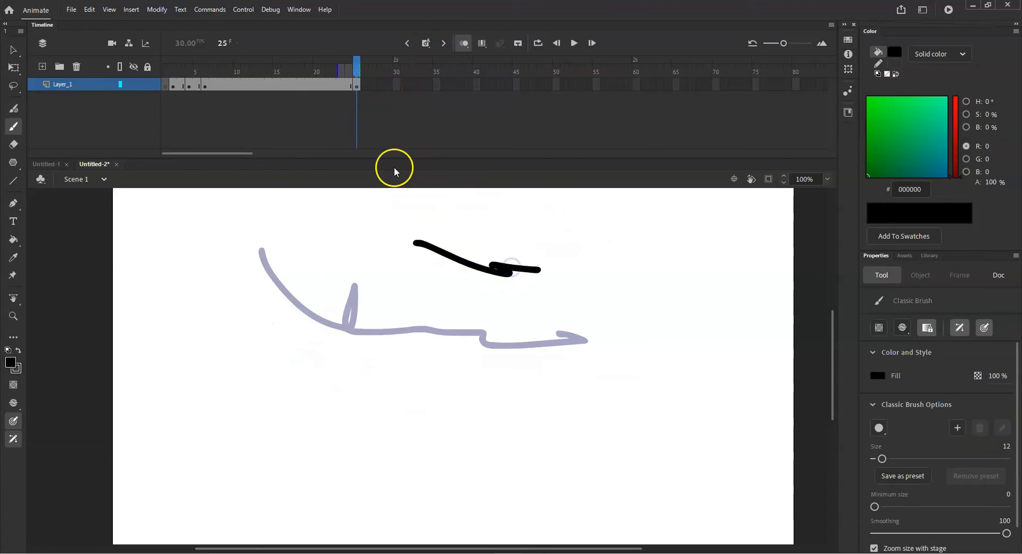
pyautogui.moveTo(358, 66); pyautogui.dragTo(247, 80)
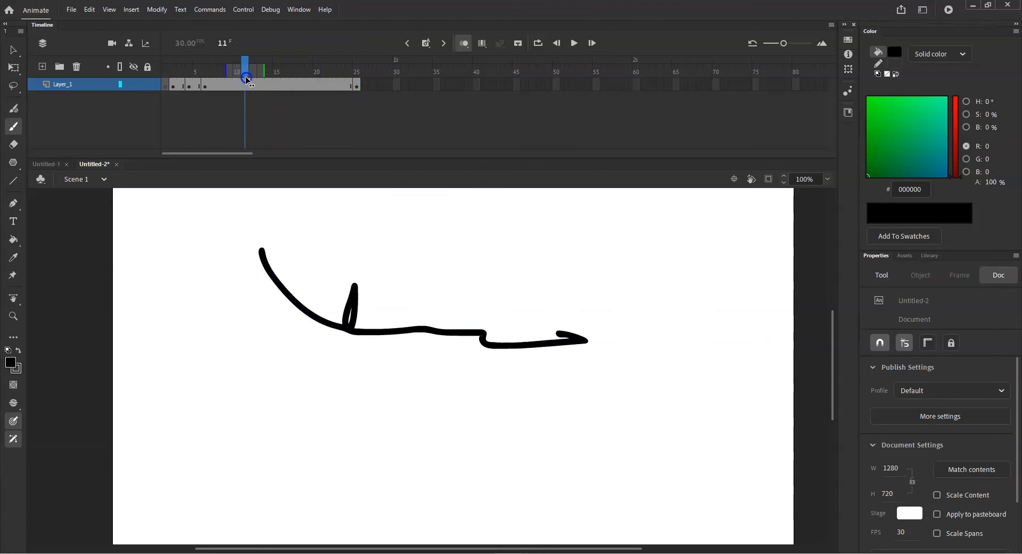
# Step: Insert blank keyframes at frames 8 and 11 of Layer_1 and paint a large U-shaped black curve on each
pyautogui.click(208, 89)
pyautogui.click(220, 88)
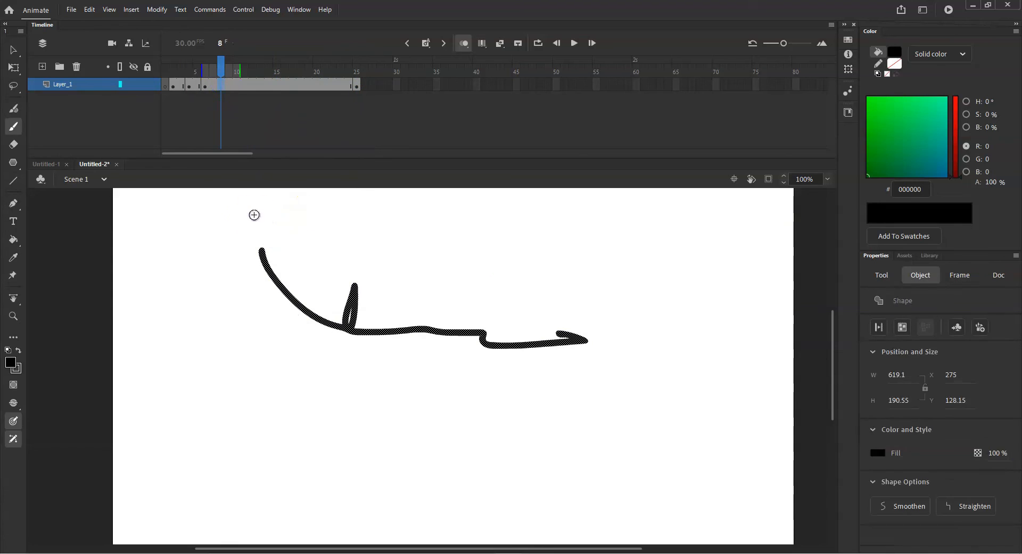
pyautogui.press('F7')
pyautogui.moveTo(254, 215); pyautogui.dragTo(430, 318)
pyautogui.click(243, 84)
pyautogui.press('F7')
pyautogui.moveTo(274, 191); pyautogui.dragTo(455, 263)
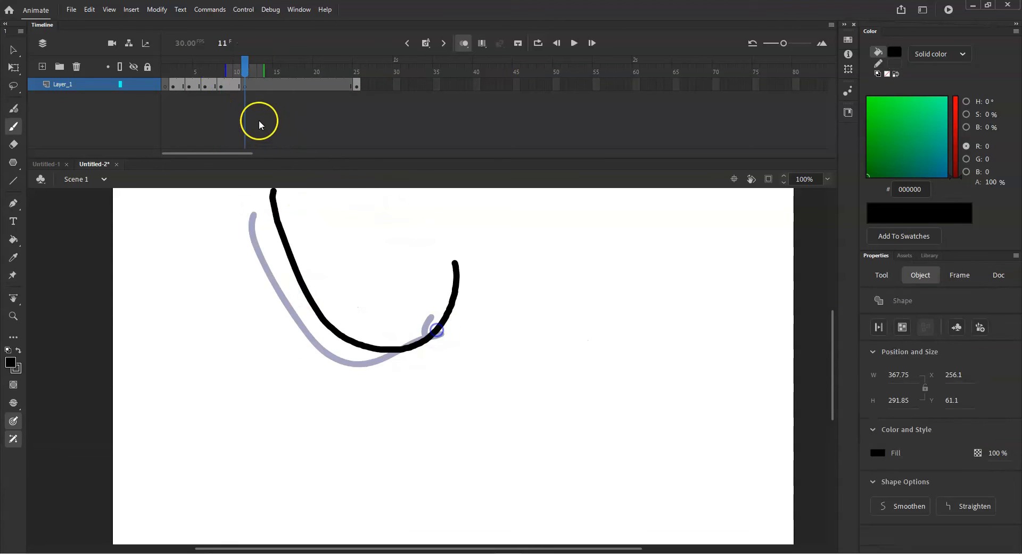
# Step: Insert blank keyframes at frames 15, 20 and 17 of Layer_1 and paint a descending, hooked black stroke on each
pyautogui.click(275, 84)
pyautogui.press('F7')
pyautogui.moveTo(436, 201); pyautogui.dragTo(641, 302)
pyautogui.click(317, 84)
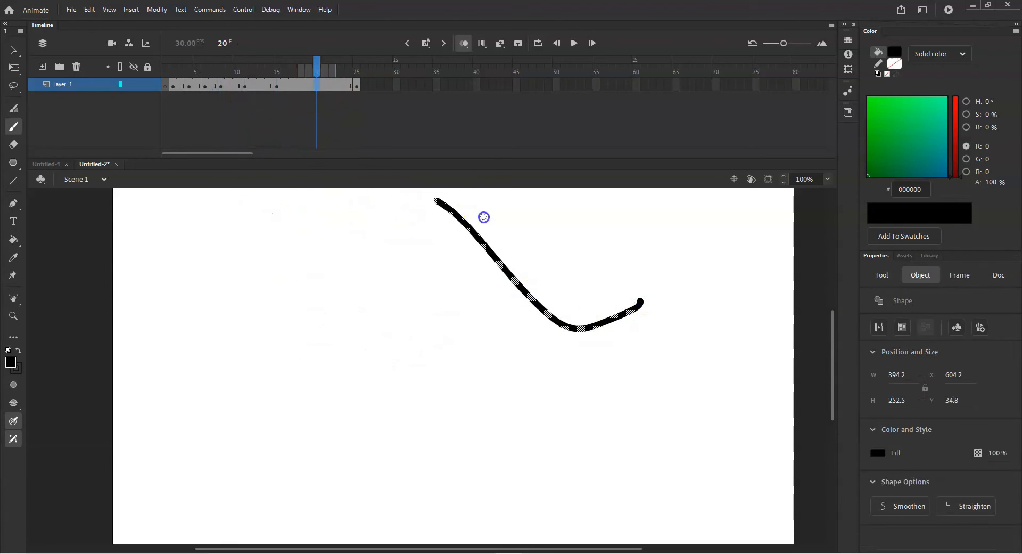
pyautogui.press('F7')
pyautogui.moveTo(478, 204); pyautogui.dragTo(650, 321)
pyautogui.click(292, 85)
pyautogui.press('F7')
pyautogui.moveTo(346, 261); pyautogui.dragTo(428, 366)
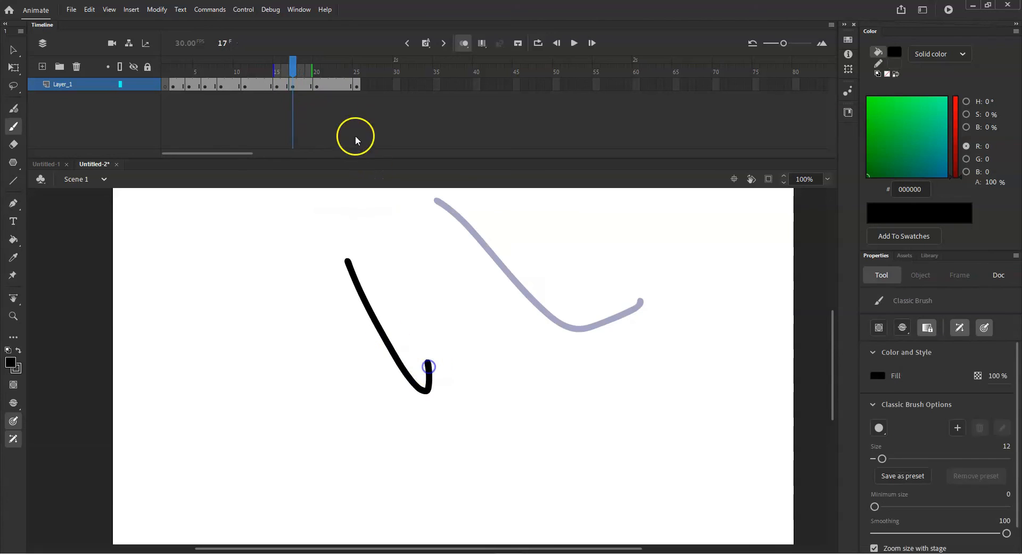
# Step: Widen the onion skin range to span frames 7 to 25 and play the animation from frame 1
pyautogui.moveTo(274, 72); pyautogui.dragTo(210, 78)
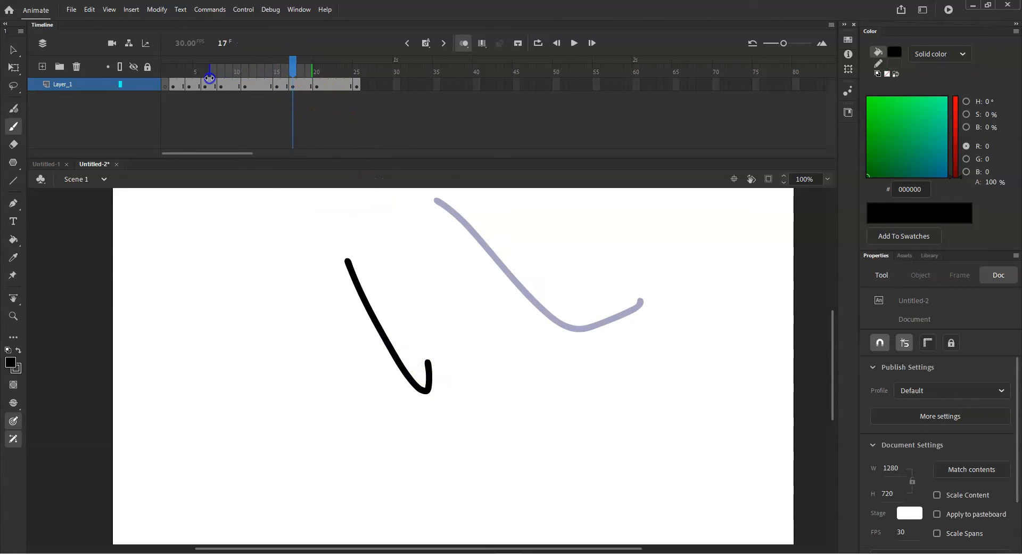
pyautogui.moveTo(313, 78); pyautogui.dragTo(363, 79)
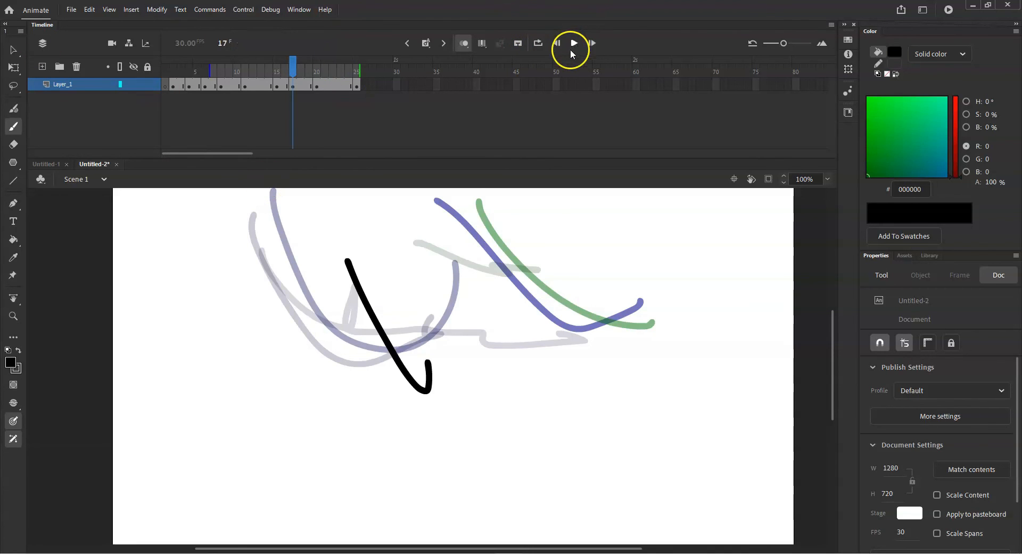
pyautogui.moveTo(293, 71); pyautogui.dragTo(167, 97)
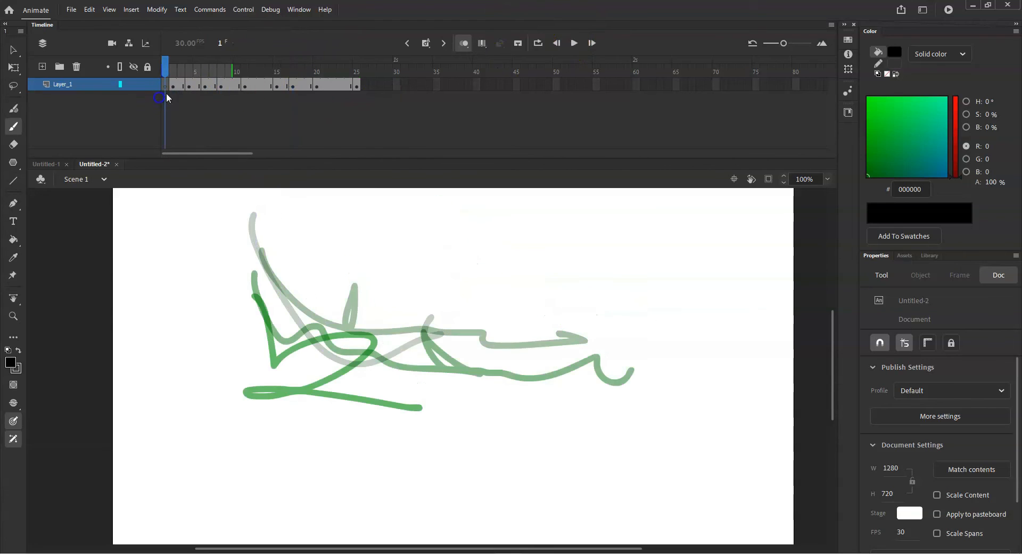
pyautogui.click(574, 43)
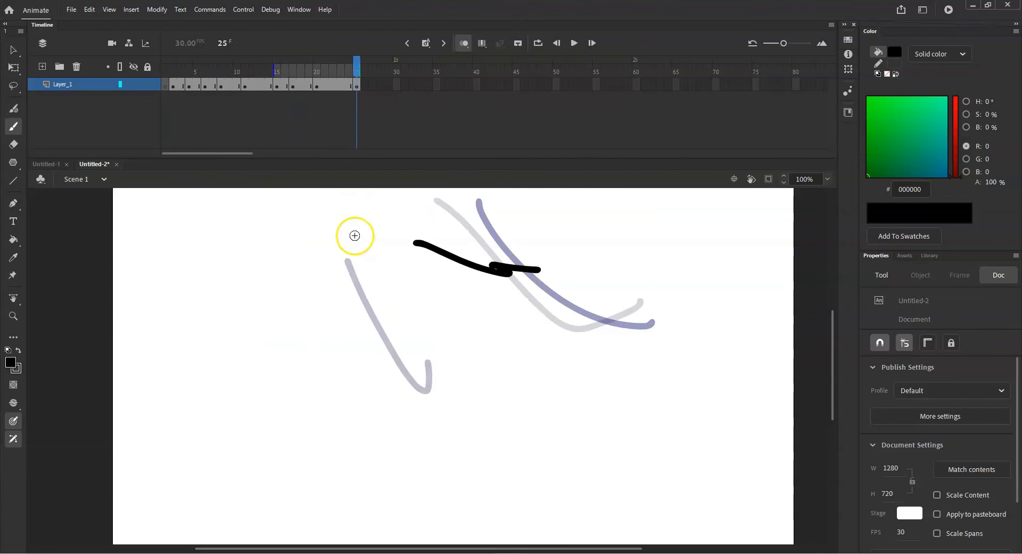
# Step: Select all frames of Layer_1 and clear their drawings
pyautogui.click(138, 82)
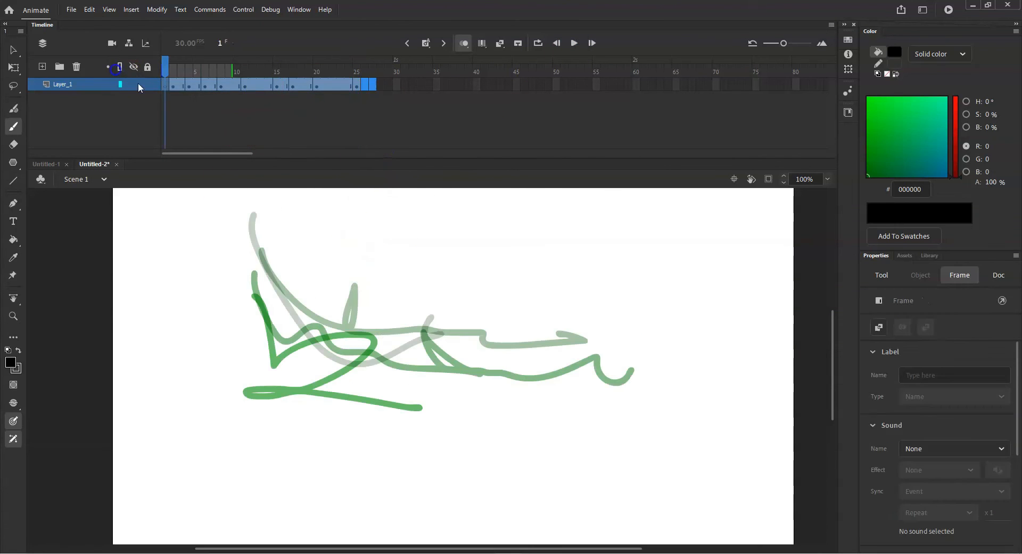
pyautogui.click(171, 87)
pyautogui.moveTo(171, 87); pyautogui.dragTo(367, 87)
pyautogui.press('Delete')
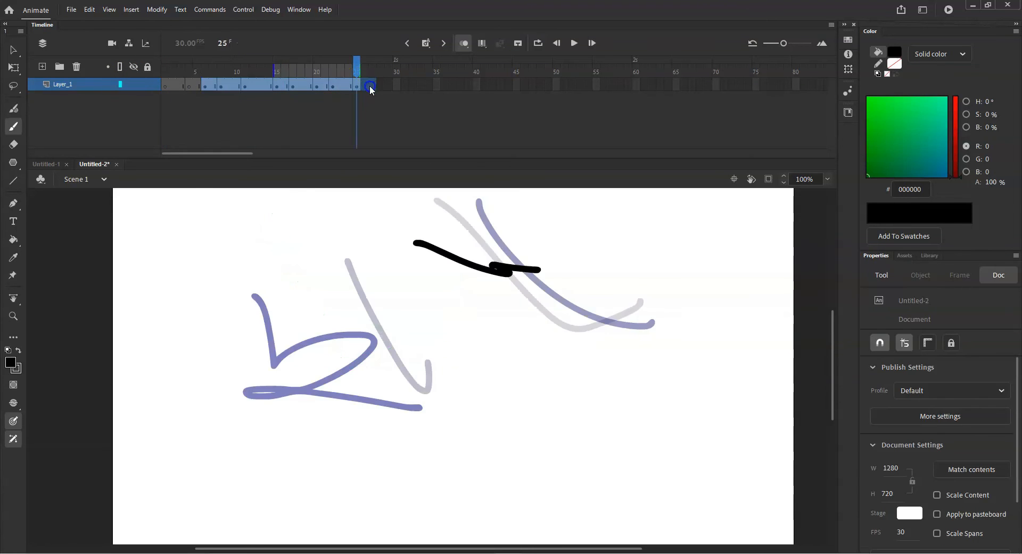
pyautogui.rightClick(356, 86)
pyautogui.click(477, 83)
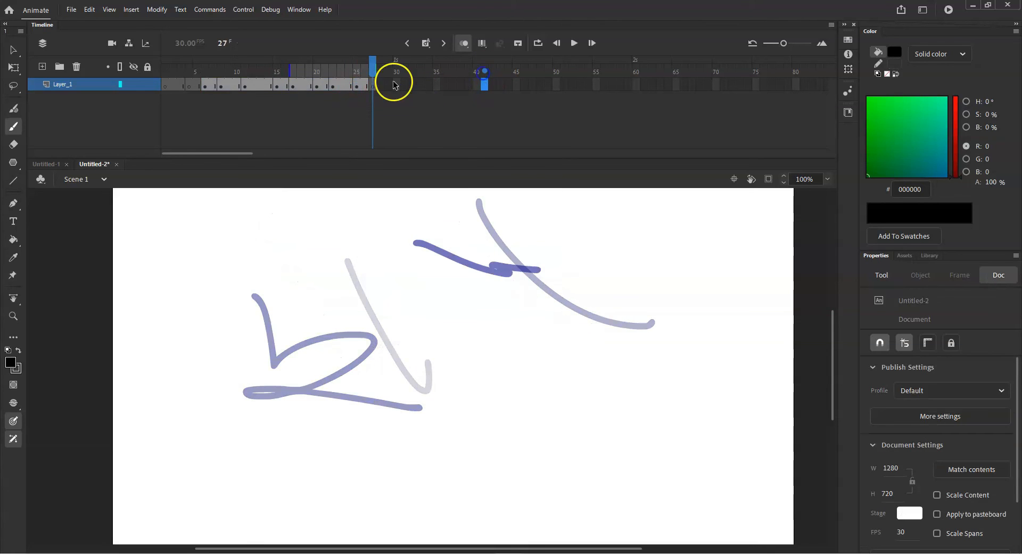
pyautogui.moveTo(376, 84); pyautogui.dragTo(166, 84)
pyautogui.rightClick(206, 85)
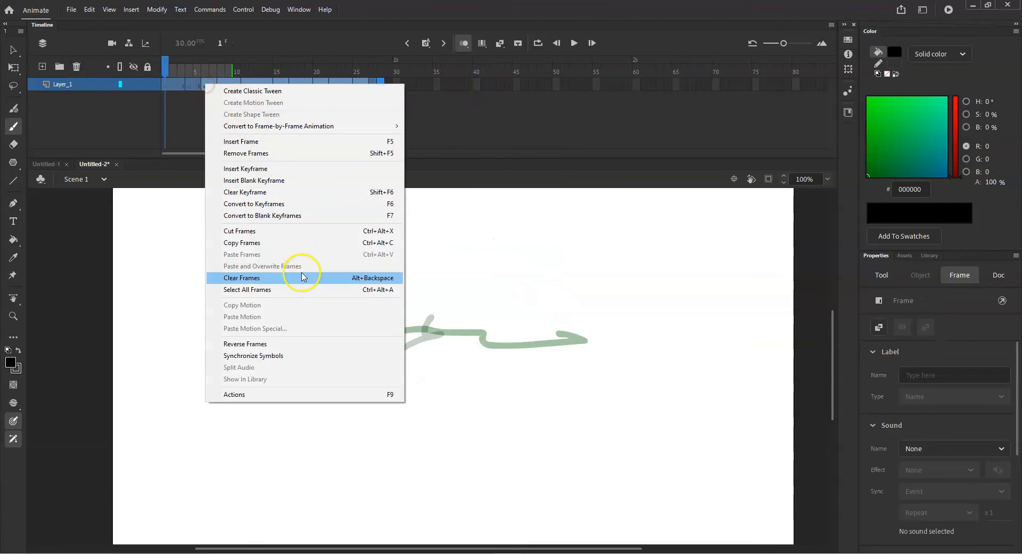
pyautogui.click(261, 277)
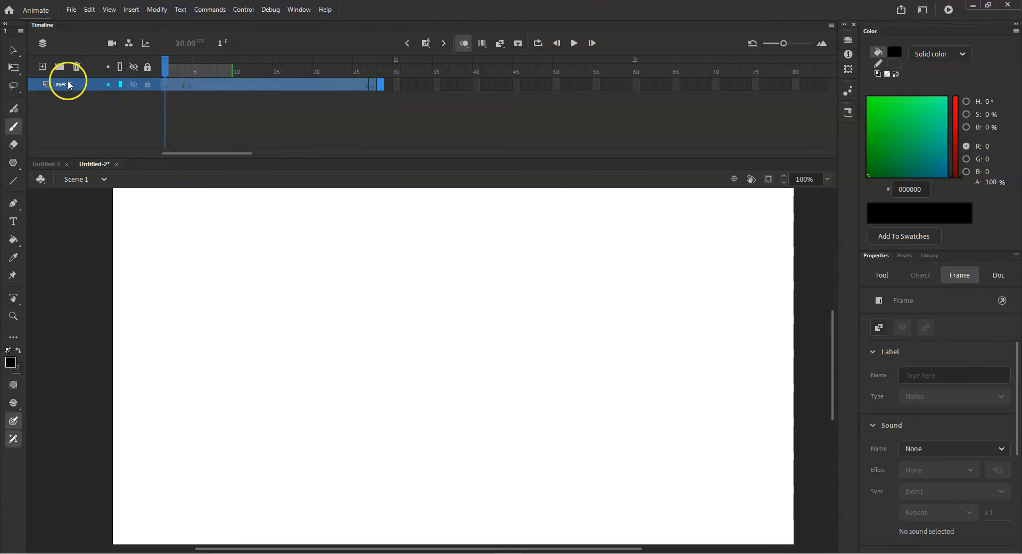
# Step: Add a new layer, name it background and place it below Layer_1
pyautogui.click(42, 67)
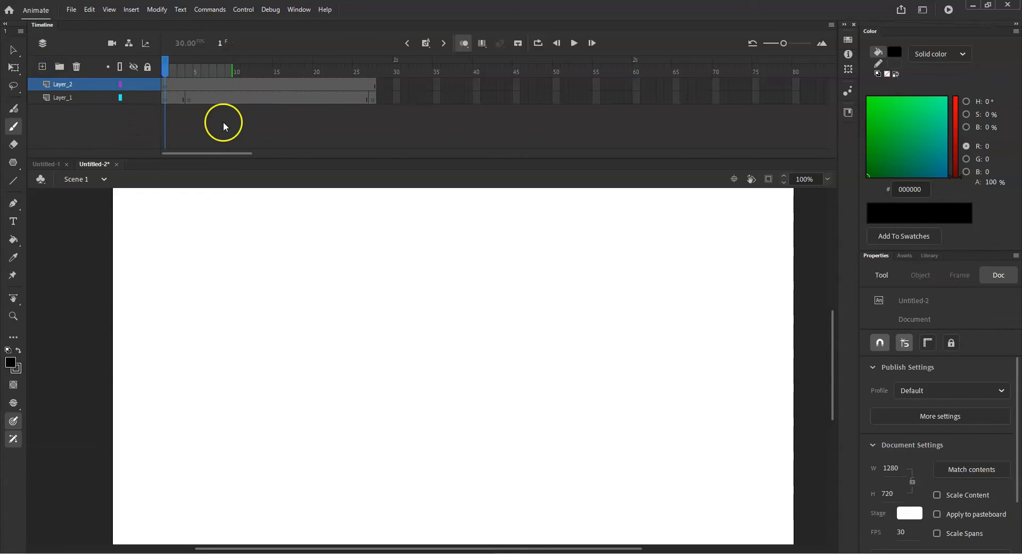
pyautogui.doubleClick(74, 85)
pyautogui.write('b')
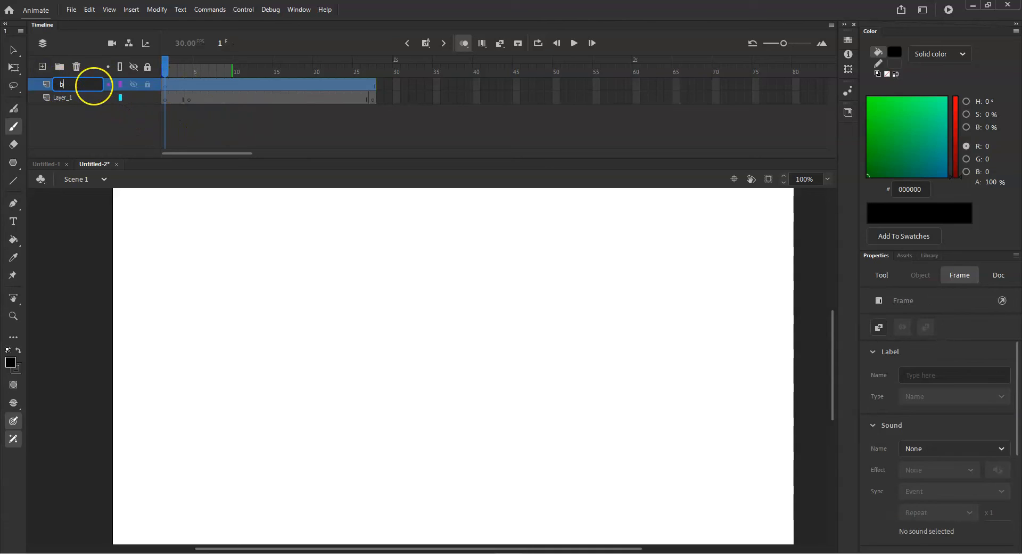
pyautogui.write('ackground')
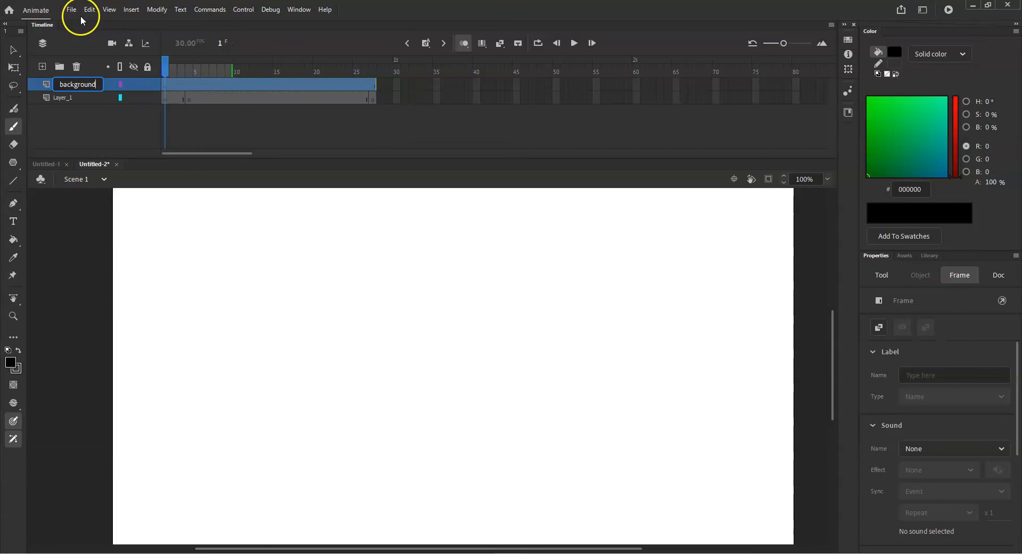
pyautogui.press('Return')
pyautogui.moveTo(270, 87); pyautogui.dragTo(71, 80)
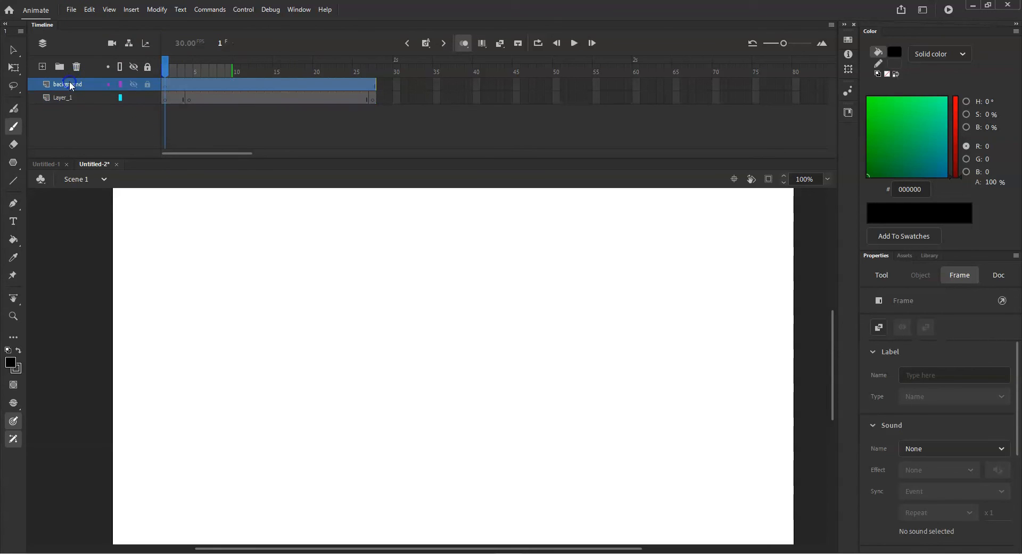
pyautogui.click(53, 126)
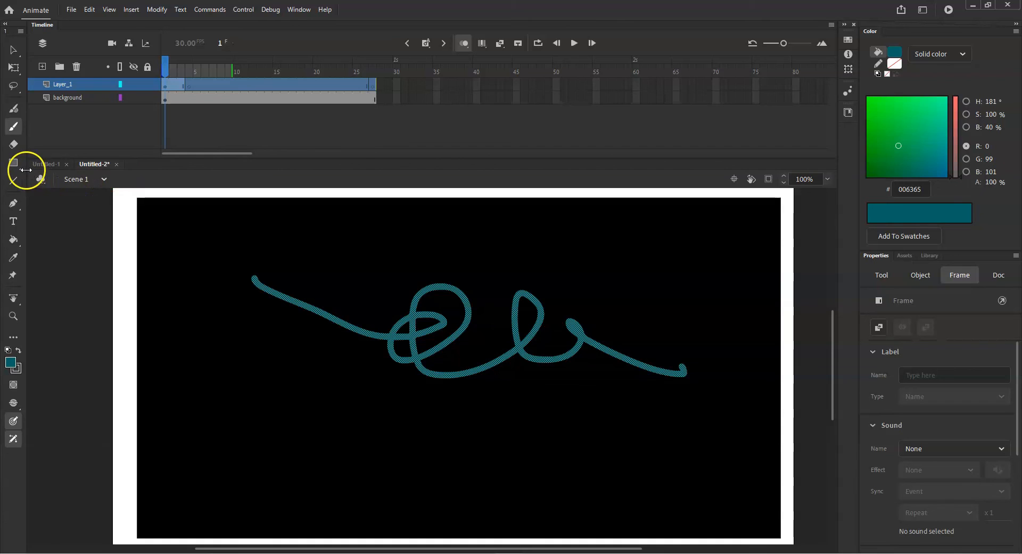
# Step: Select the black rectangle and the teal squiggle on the stage with the Selection tool and delete them
pyautogui.click(16, 50)
pyautogui.moveTo(129, 195)
pyautogui.mouseDown()
pyautogui.moveTo(688, 511)
pyautogui.moveTo(777, 540)
pyautogui.mouseUp()
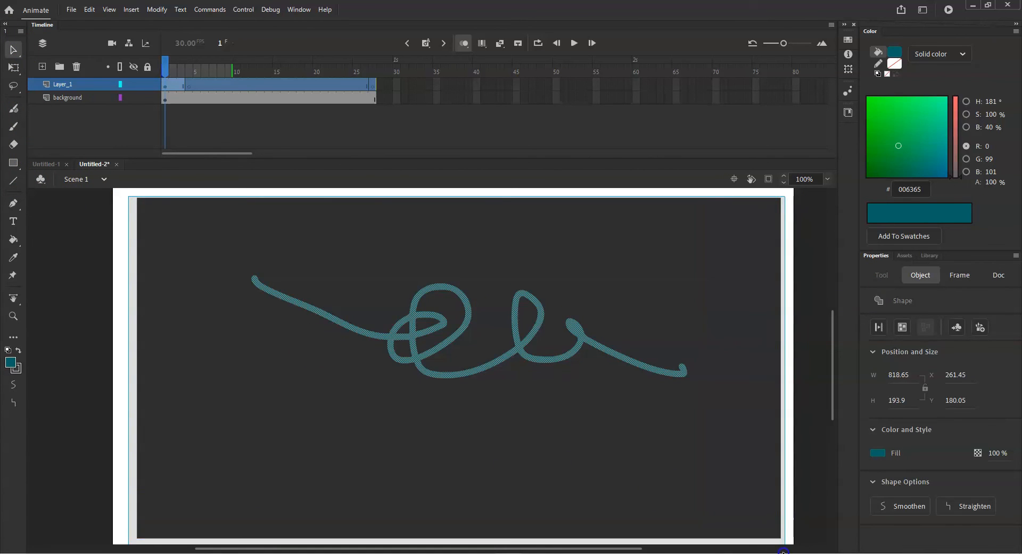
pyautogui.press('Delete')
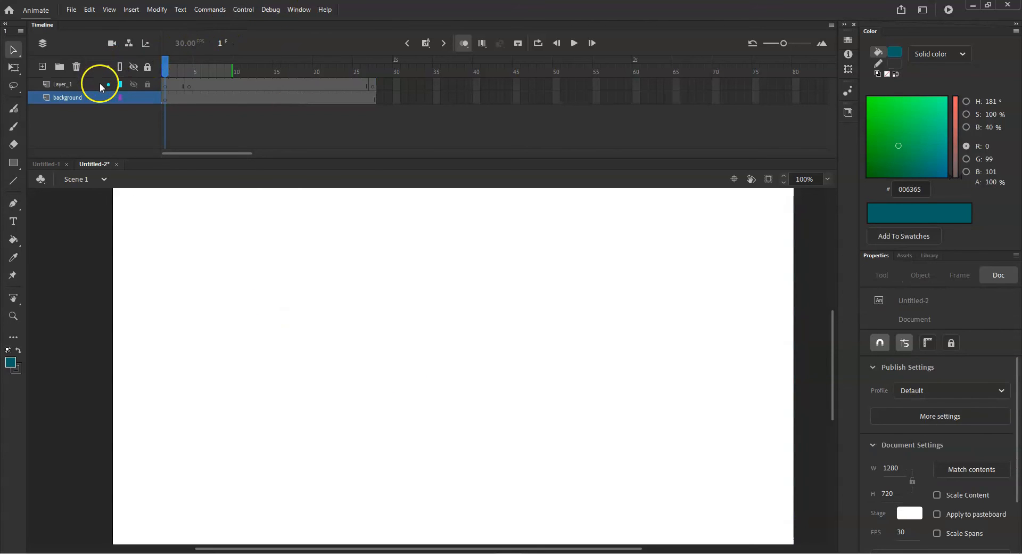
pyautogui.click(58, 68)
pyautogui.click(120, 84)
pyautogui.click(140, 95)
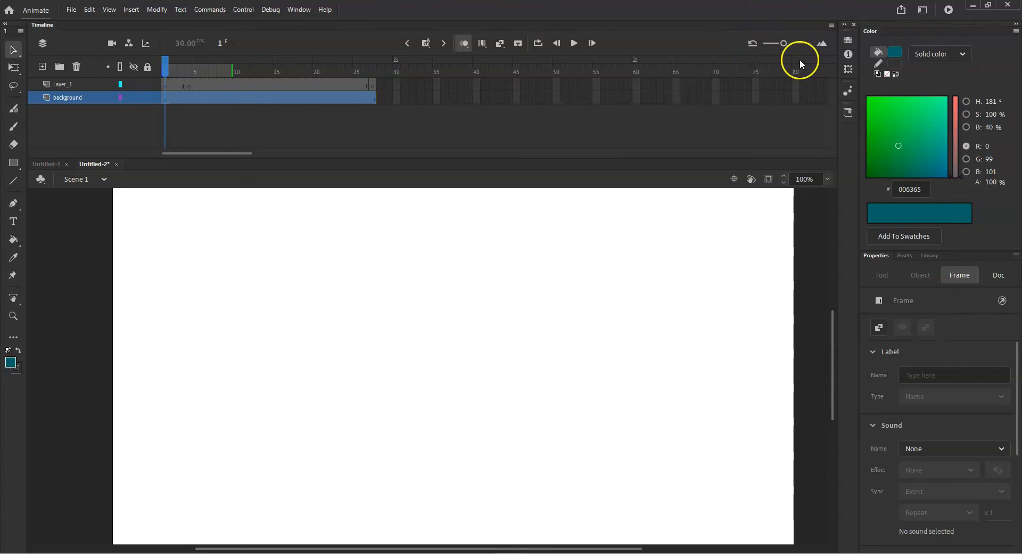
# Step: Zoom the timeline out to show more frames, zoom it in to enlarge them, and check the symbol and scene lists
pyautogui.moveTo(783, 44)
pyautogui.mouseDown()
pyautogui.moveTo(759, 43)
pyautogui.moveTo(808, 43)
pyautogui.moveTo(761, 37)
pyautogui.moveTo(794, 34)
pyautogui.moveTo(778, 49)
pyautogui.mouseUp()
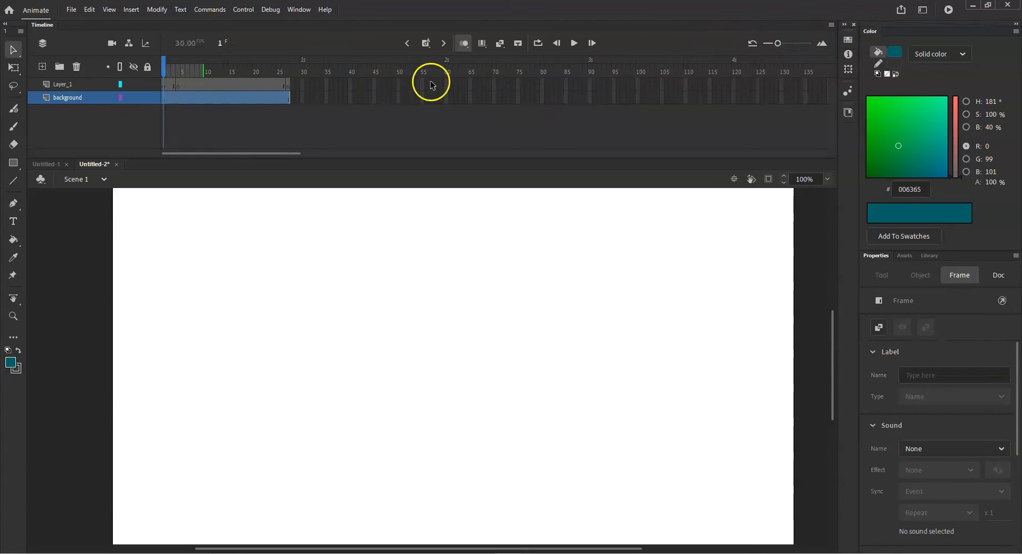
pyautogui.click(471, 86)
pyautogui.click(604, 94)
pyautogui.moveTo(777, 43); pyautogui.dragTo(799, 47)
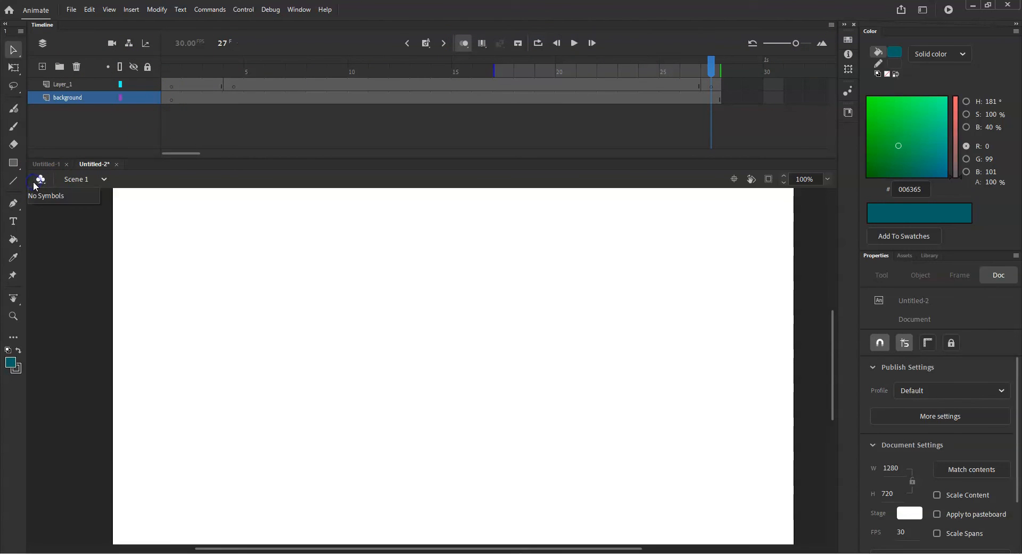
pyautogui.click(78, 179)
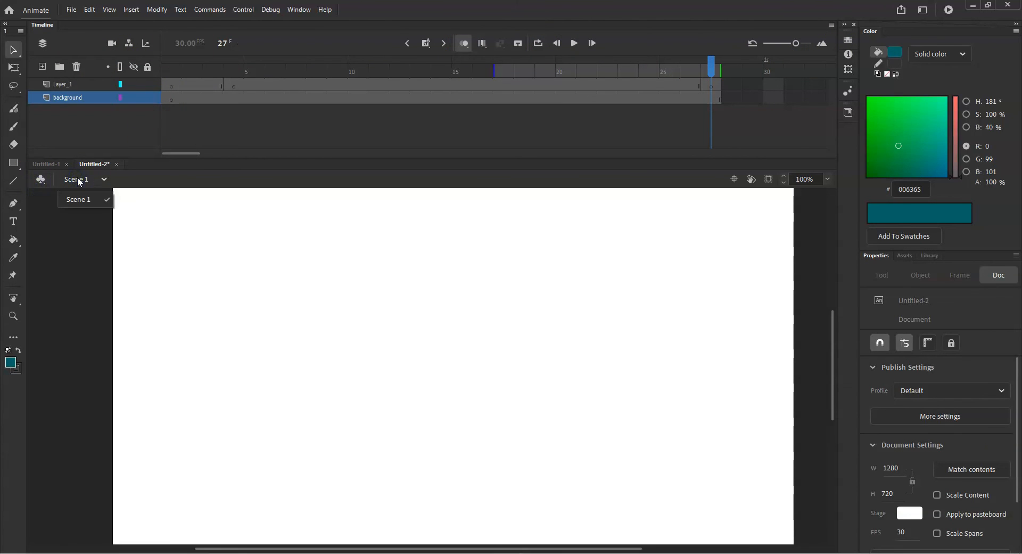
pyautogui.doubleClick(66, 97)
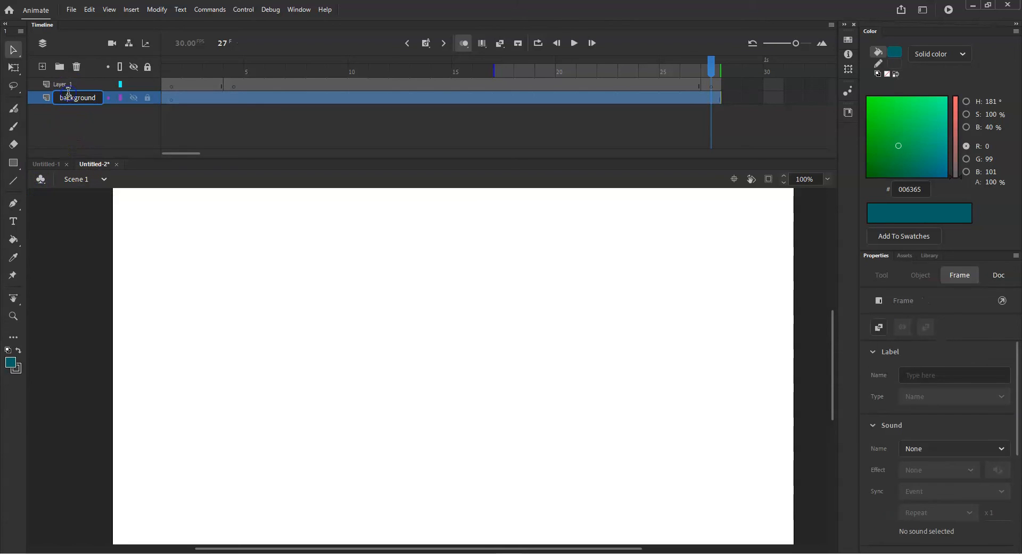
pyautogui.click(35, 97)
pyautogui.click(340, 67)
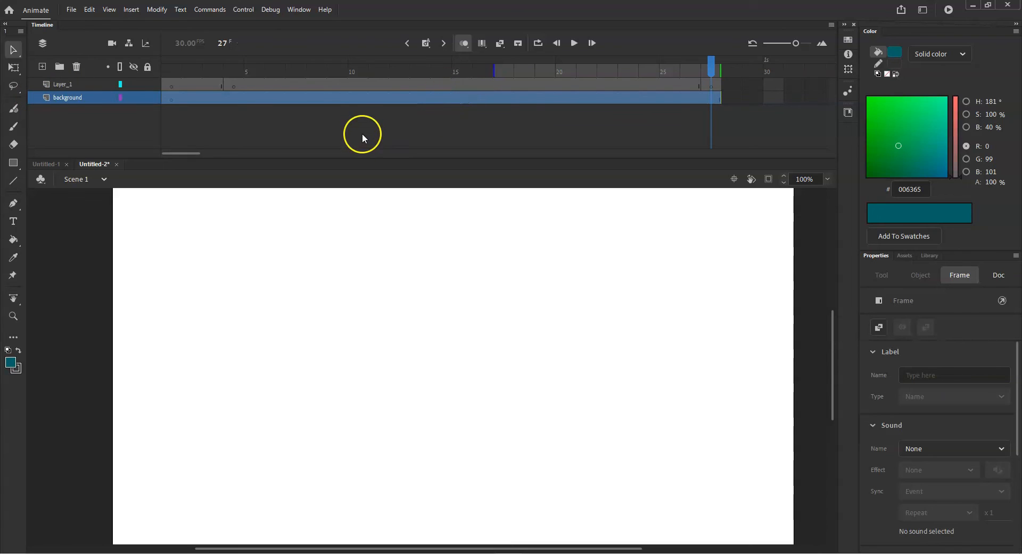